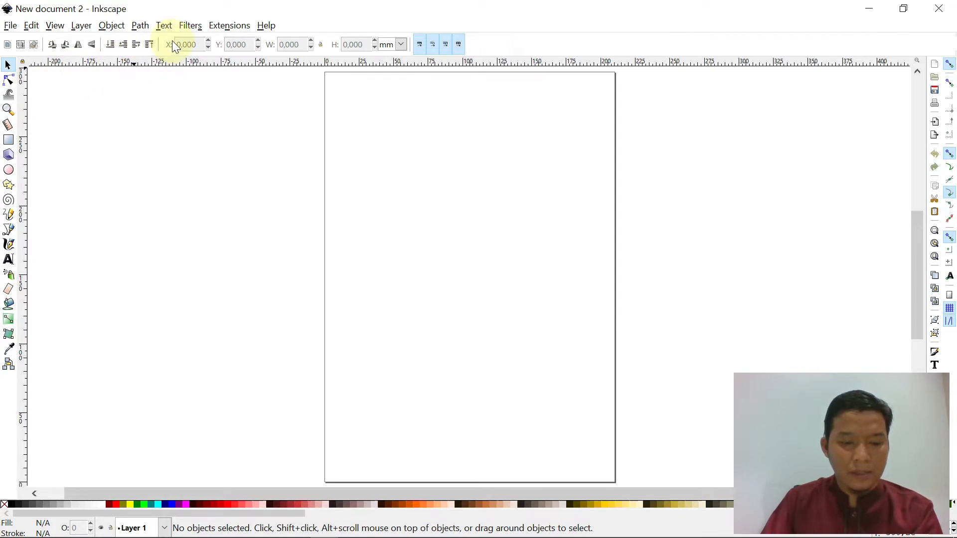
- Set the A4 page orientation to landscape in the document properties and fit the page in the window
left_click(10, 26)
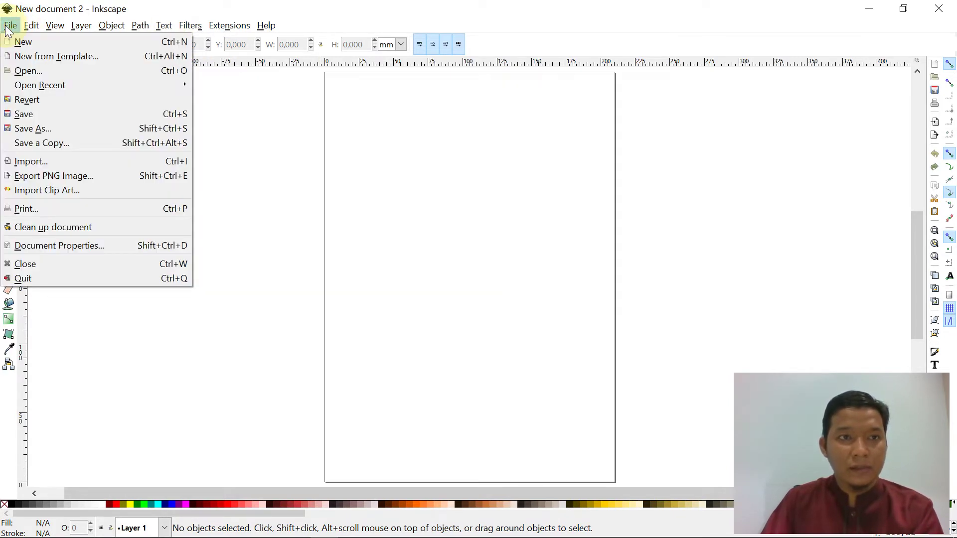
left_click(87, 244)
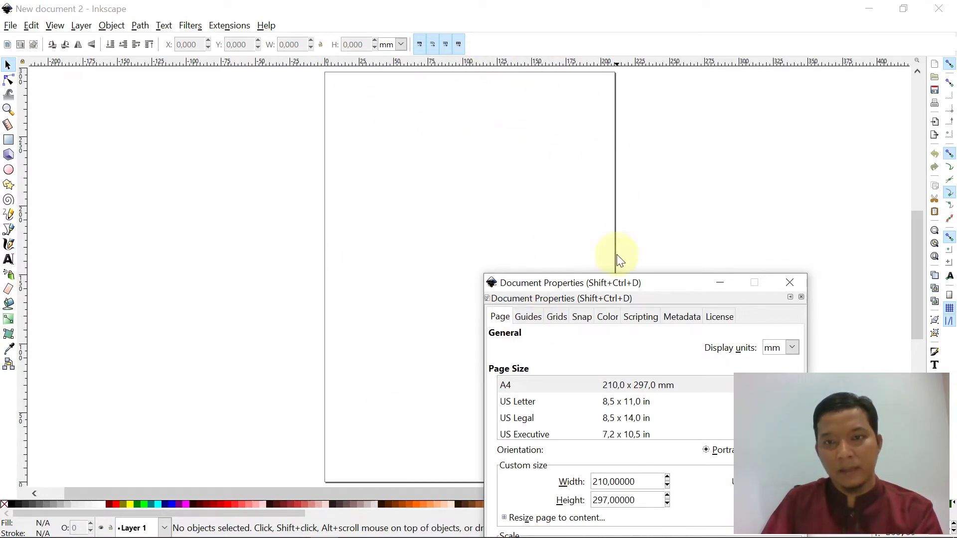
left_click_drag(652, 280, 207, 70)
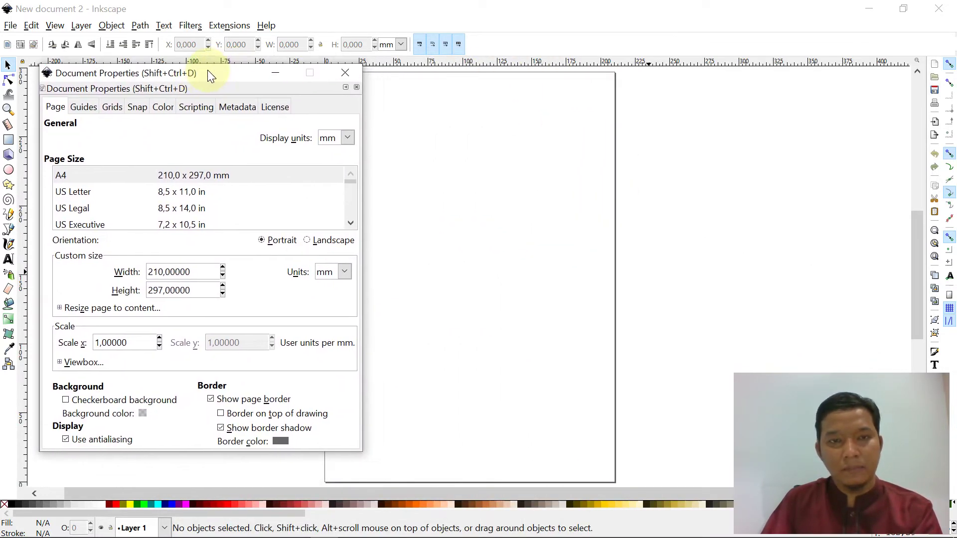
left_click(306, 239)
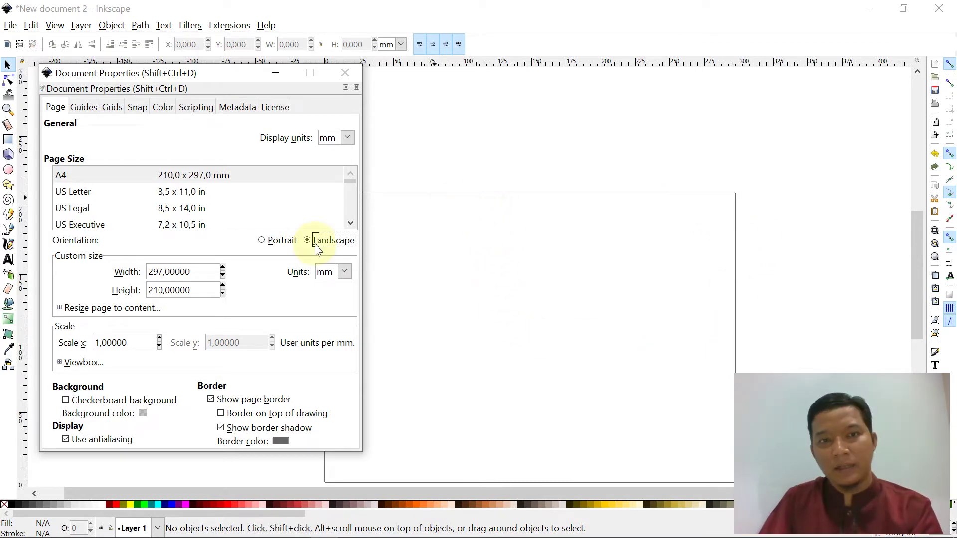
left_click(345, 73)
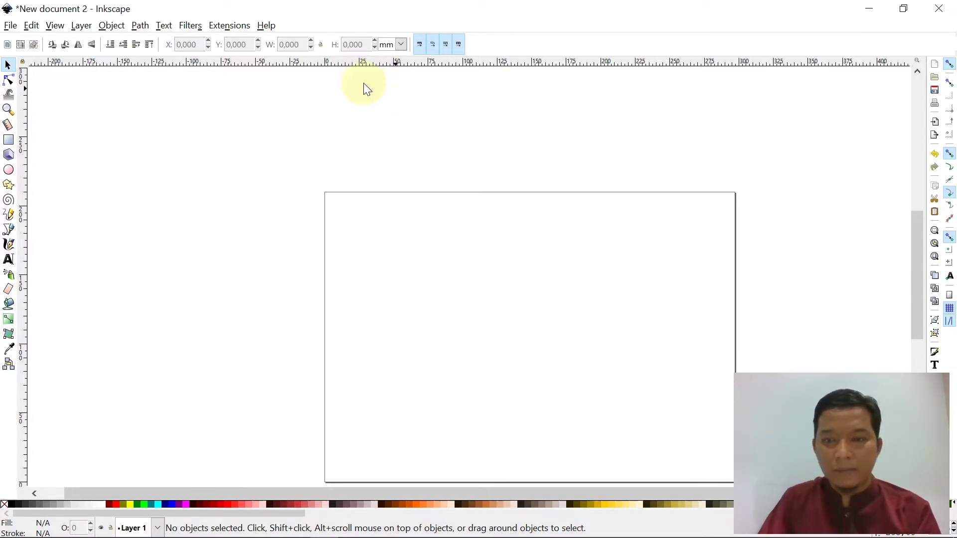
scroll(402, 137, "down", 3)
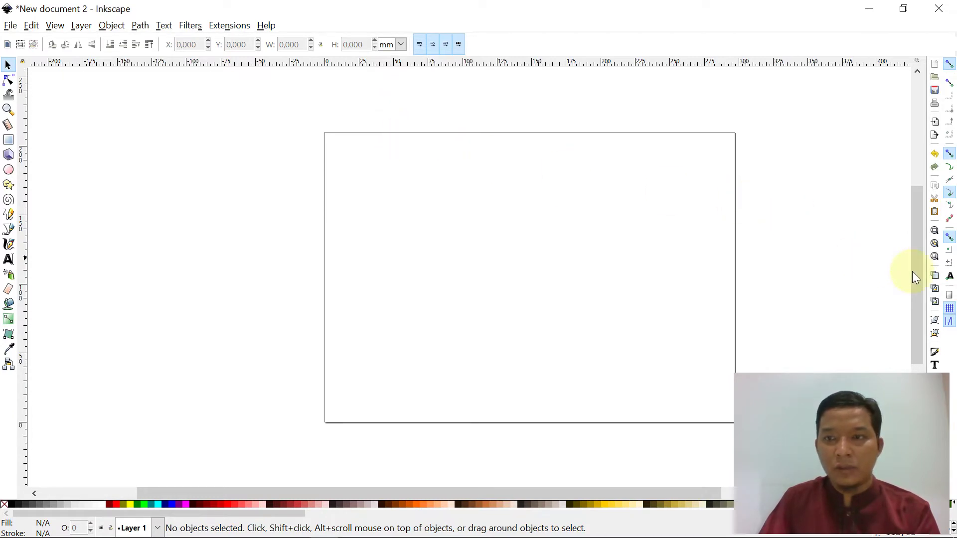
left_click(934, 258)
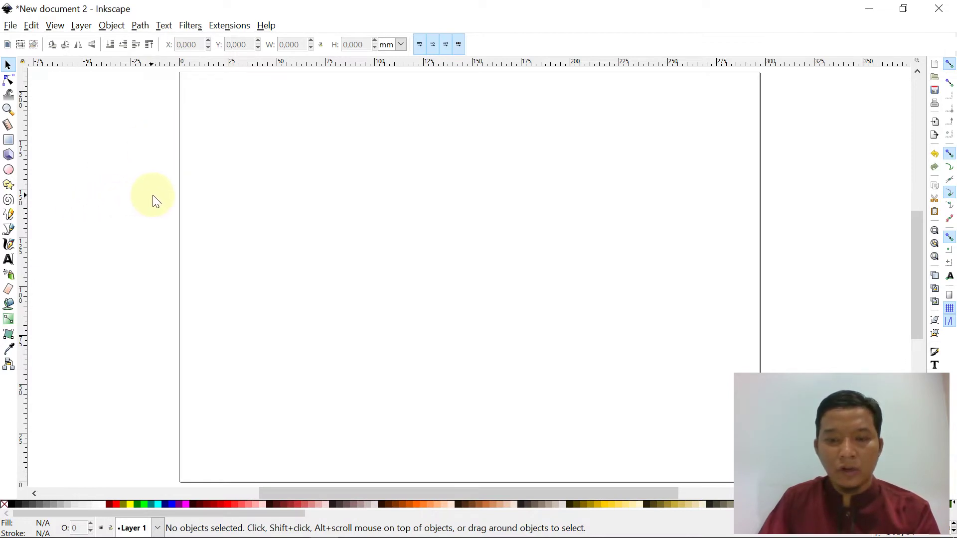
- Draw a closed five-sided house outline about 44 by 66 mm with the Bezier tool and fill it with yellow
left_click(9, 230)
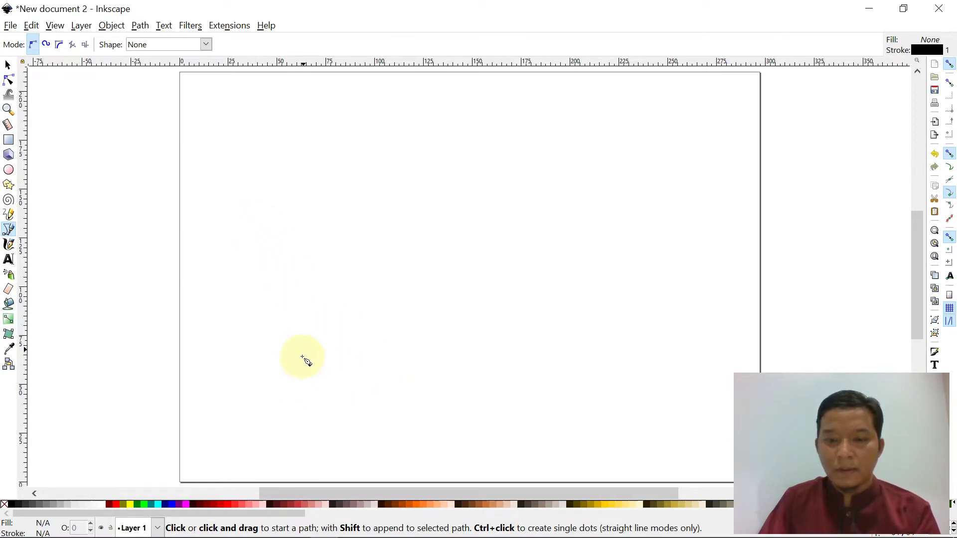
left_click(272, 312)
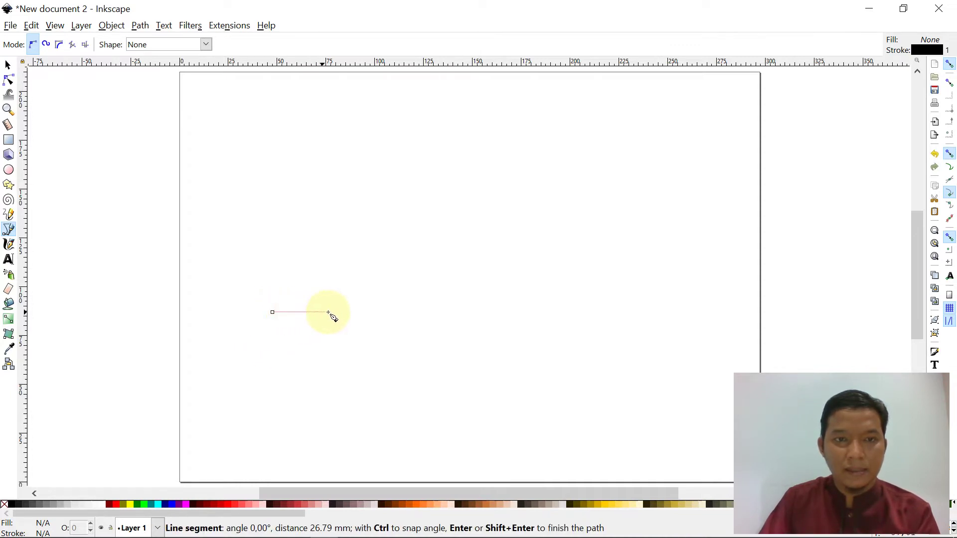
left_click(355, 312)
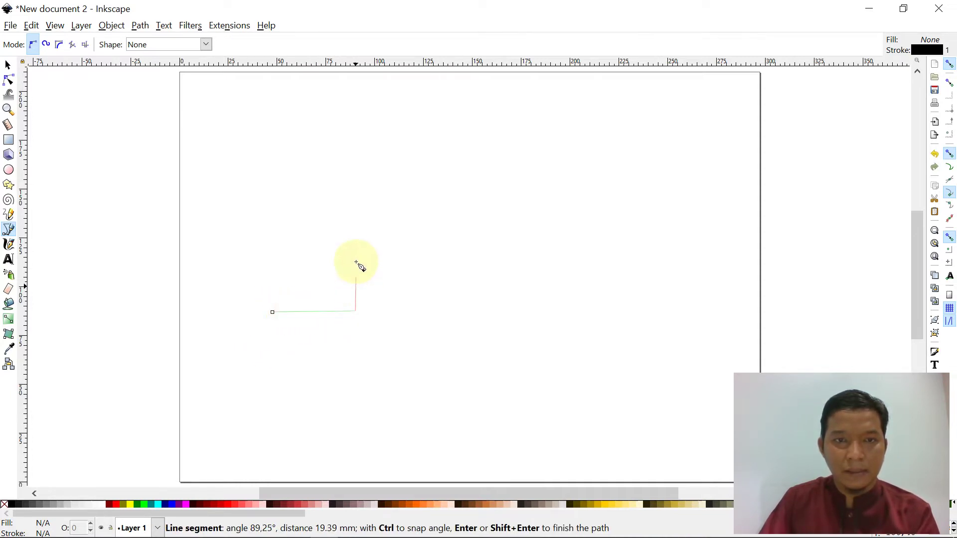
left_click(354, 222)
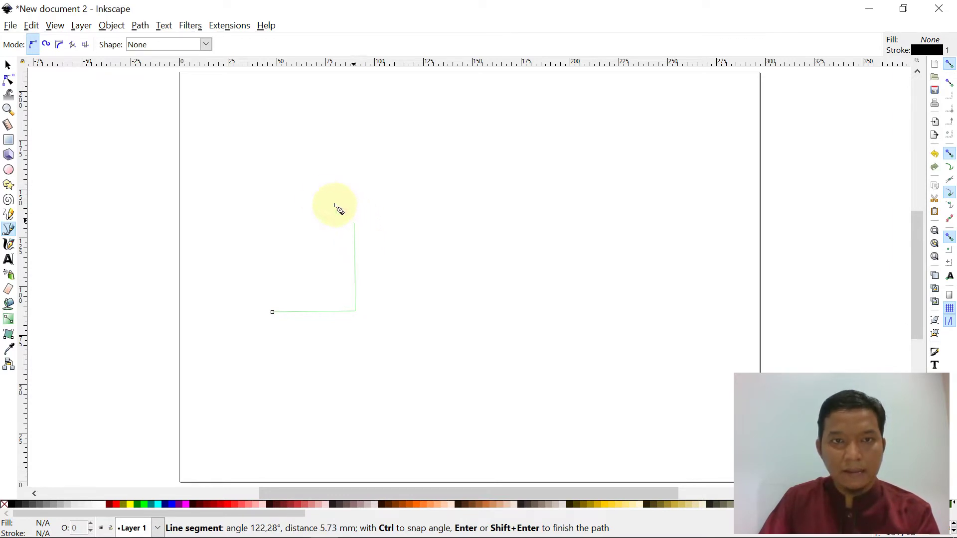
left_click(310, 185)
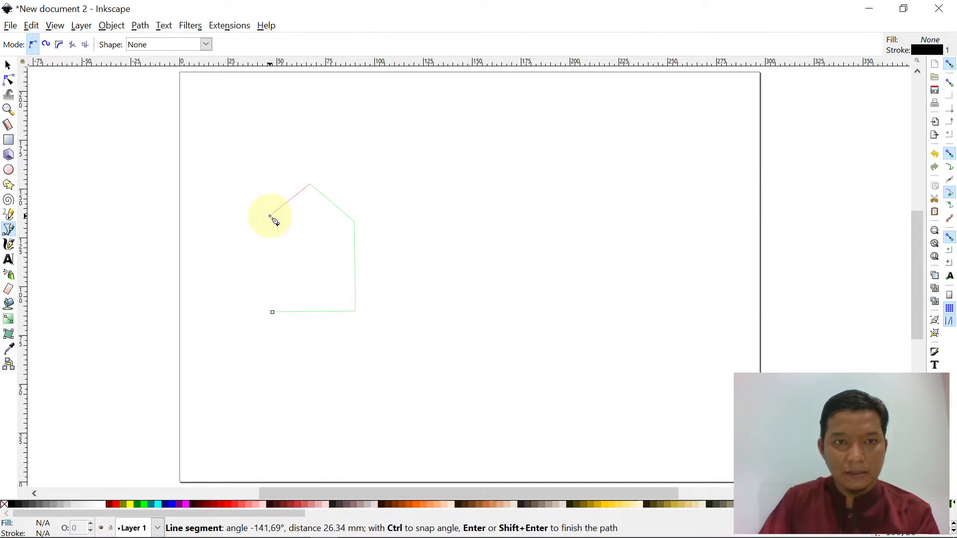
left_click(270, 215)
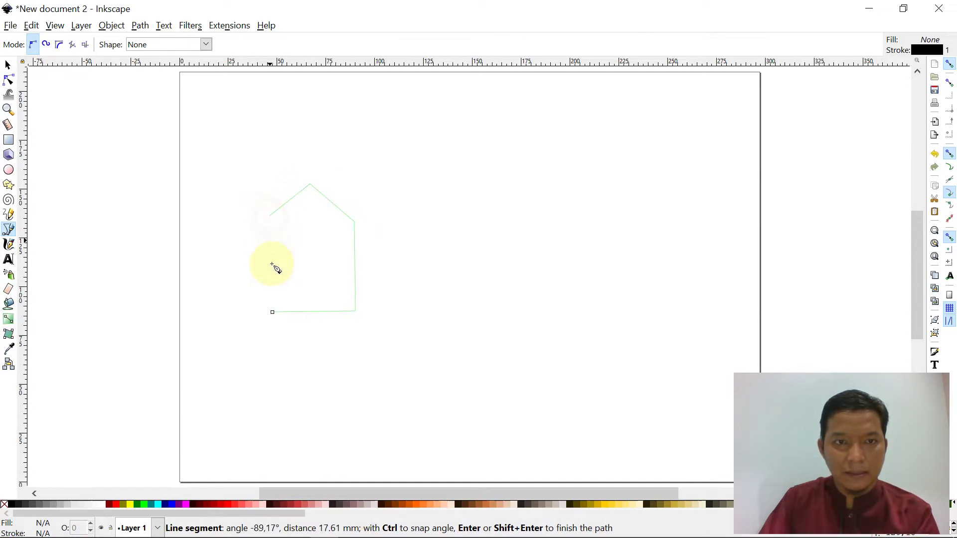
left_click(272, 313)
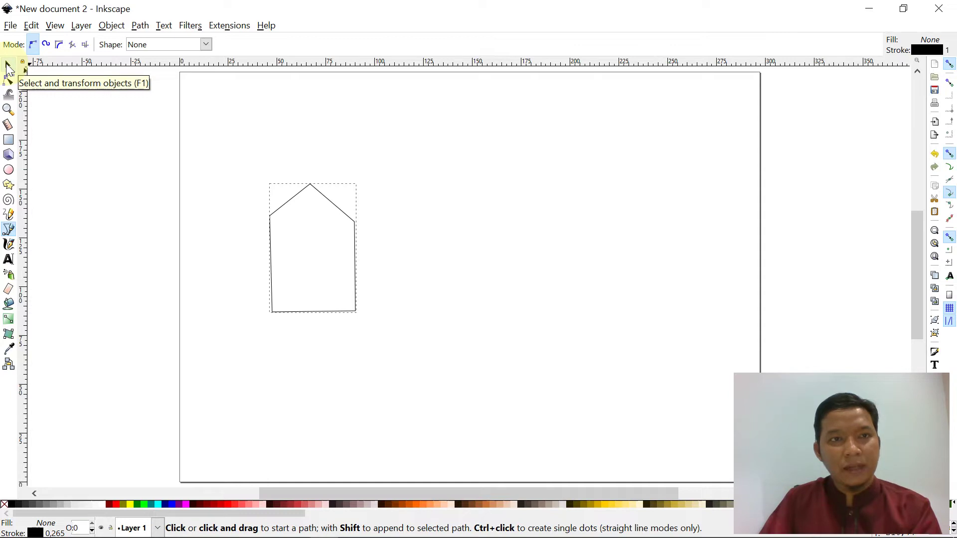
key("F1")
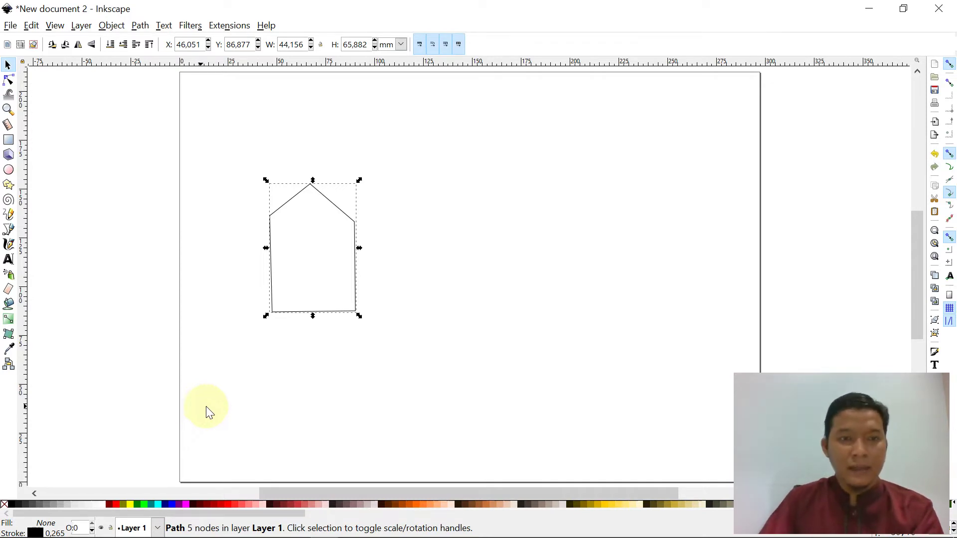
left_click(131, 505)
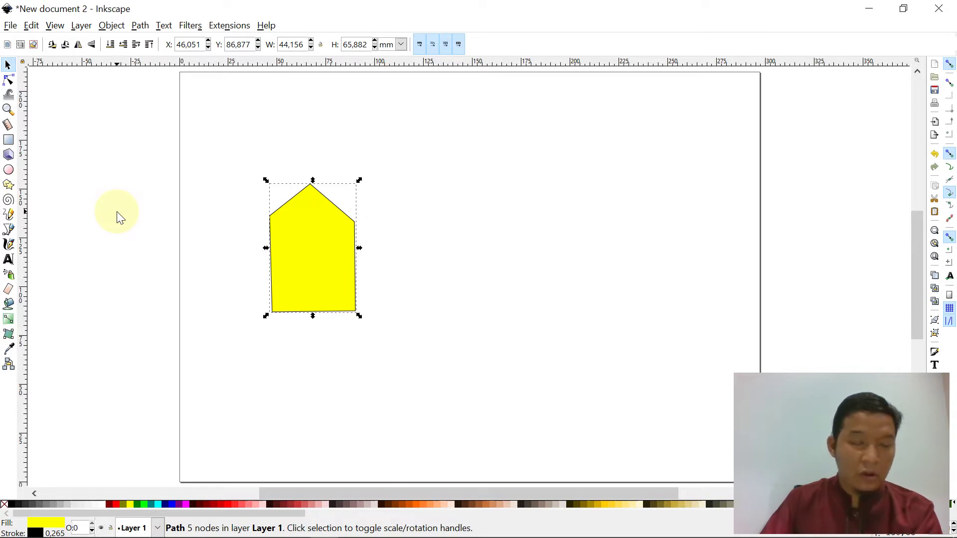
- Draw a red rectangular window about 12 by 14 mm in the upper left part of the yellow house
left_click(8, 141)
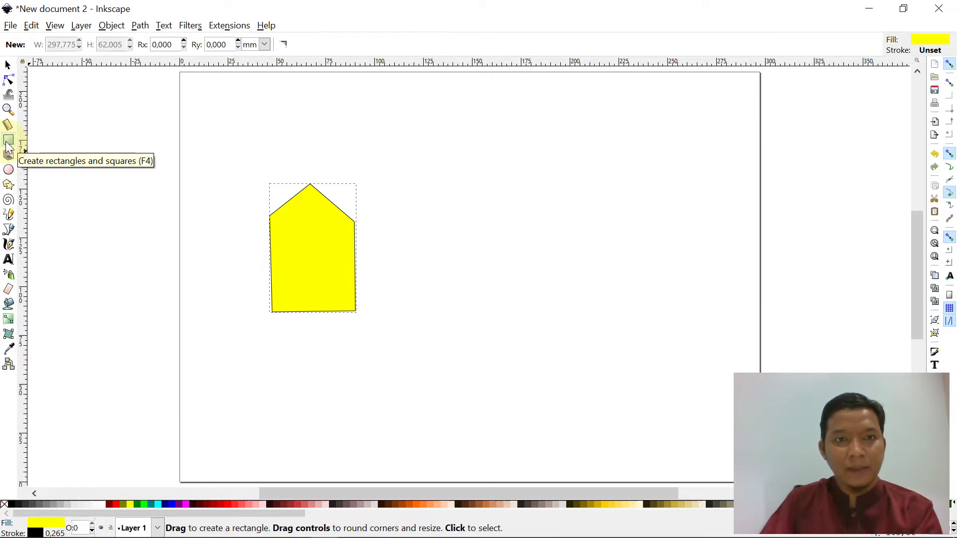
left_click(113, 504)
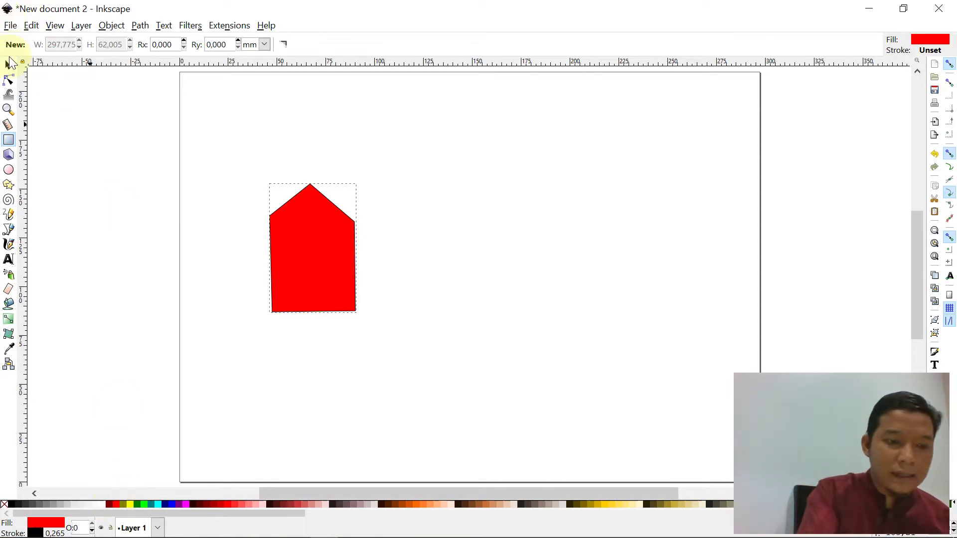
key("ctrl+z")
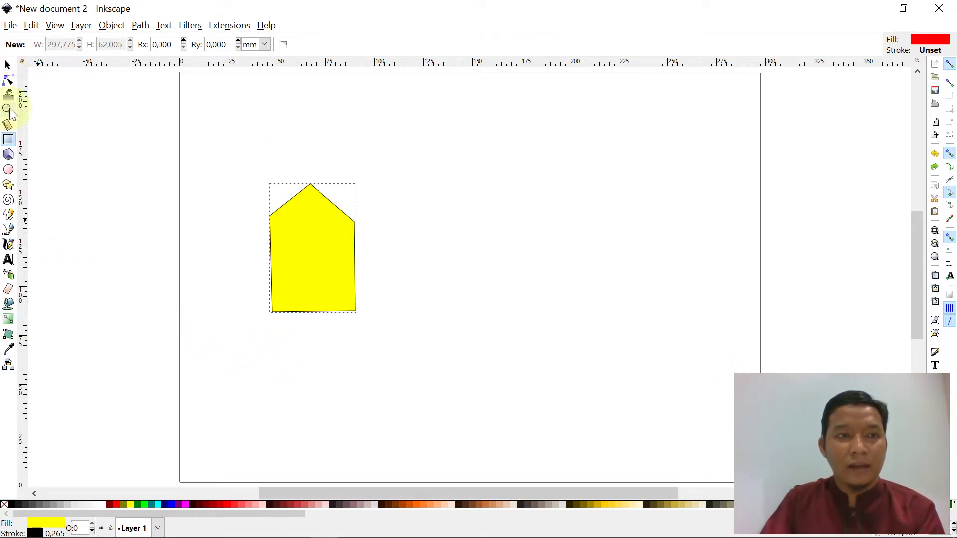
left_click_drag(283, 226, 306, 253)
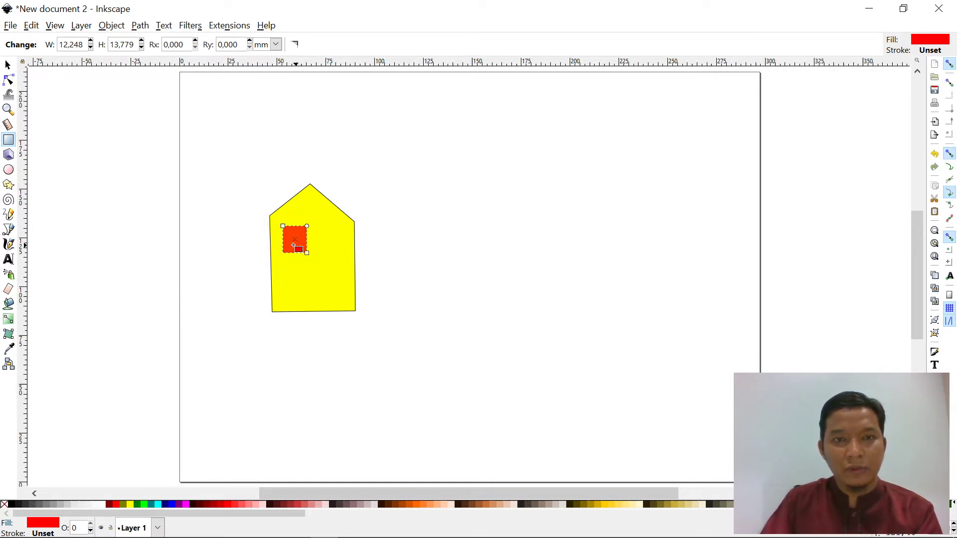
- Duplicate the red window and place the copy beside it at the same height in the upper right part of the house
left_click(8, 65)
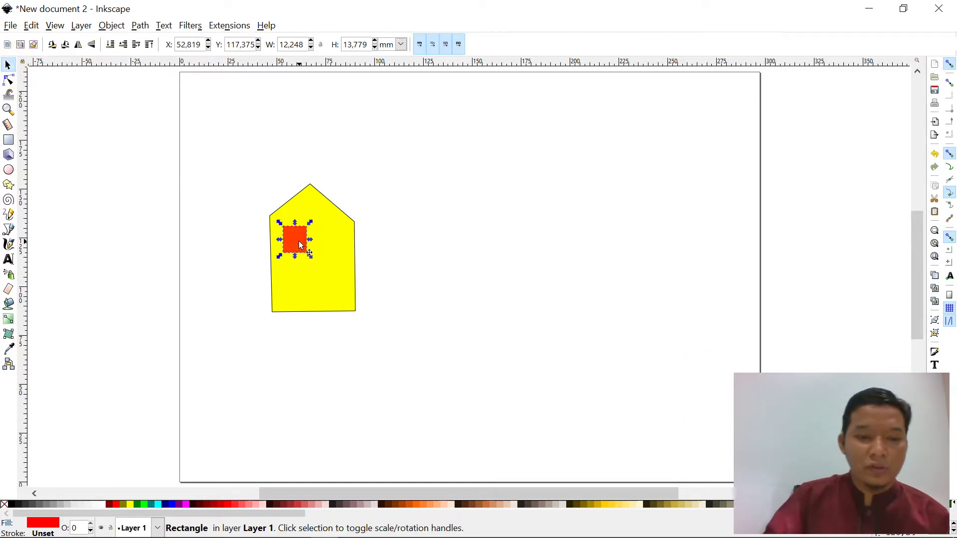
key("ctrl")
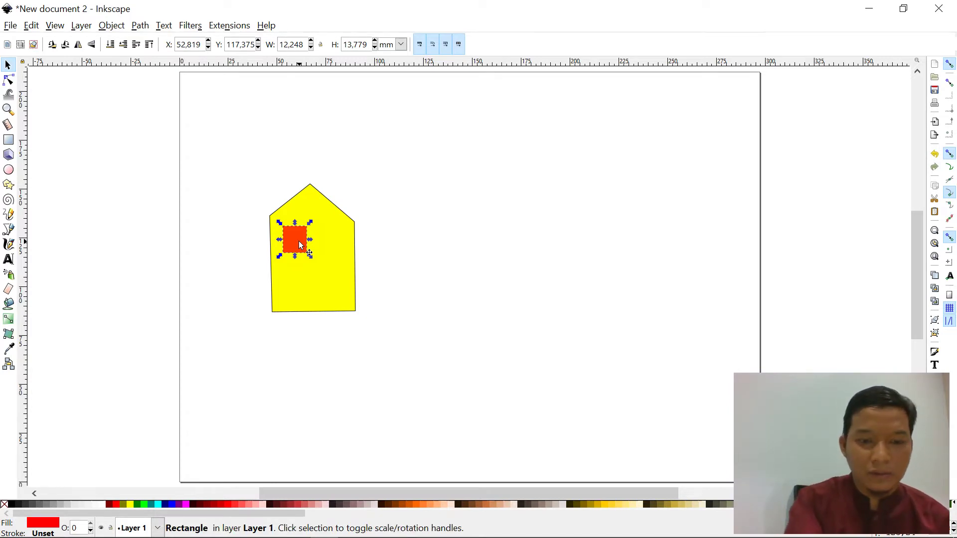
key("ctrl")
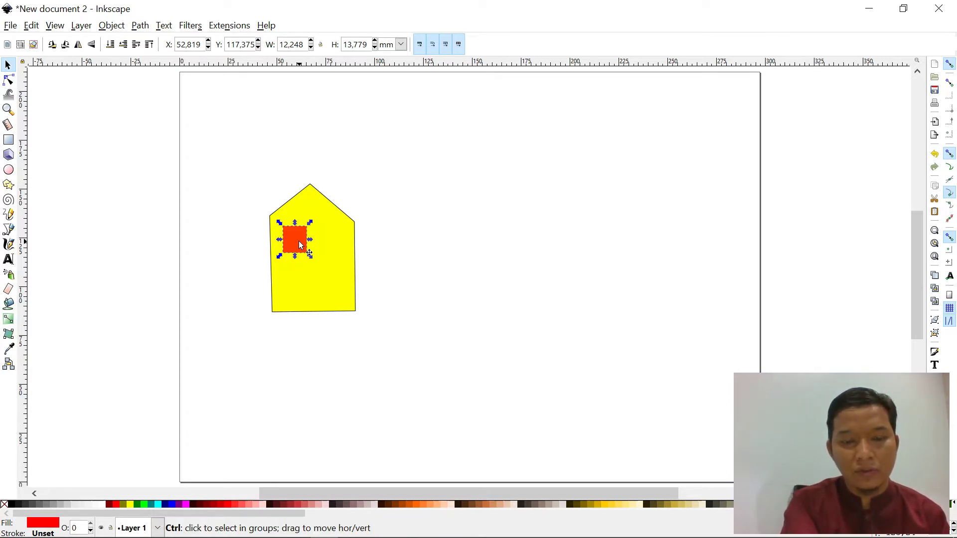
left_click_drag(300, 244, 301, 245)
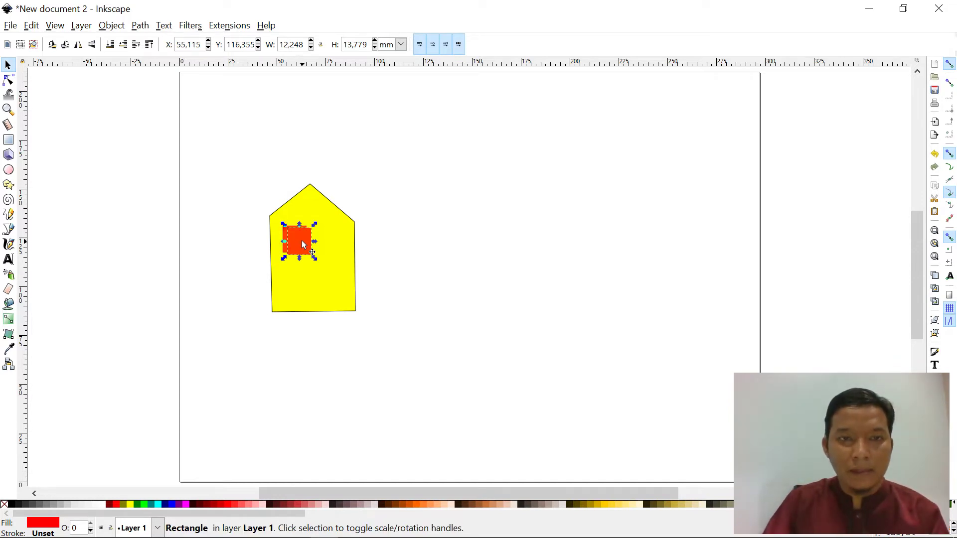
left_click_drag(306, 245, 336, 232)
key("ctrl+d")
left_click(409, 293)
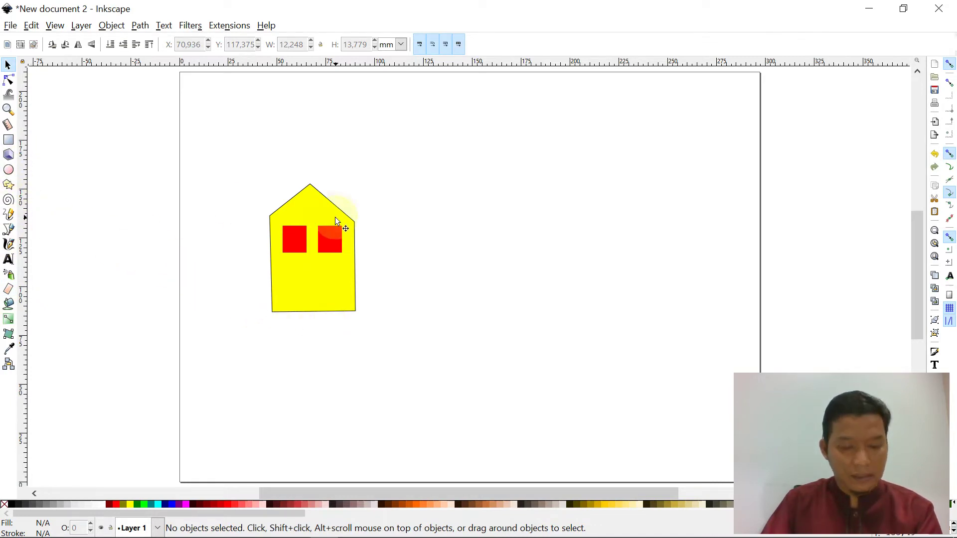
- Copy the yellow house body without its windows and place the copy just to the right of the original
left_click(342, 300)
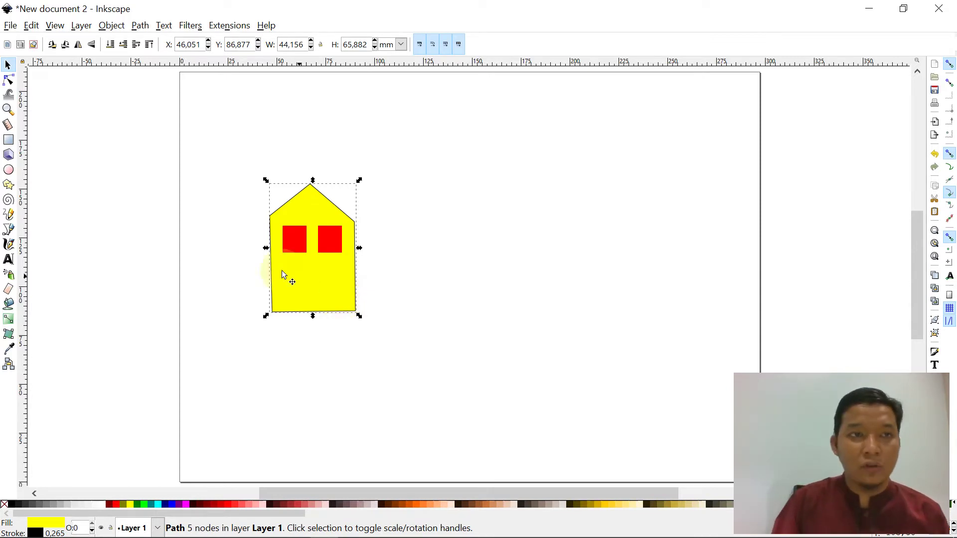
left_click(7, 65)
left_click(298, 374)
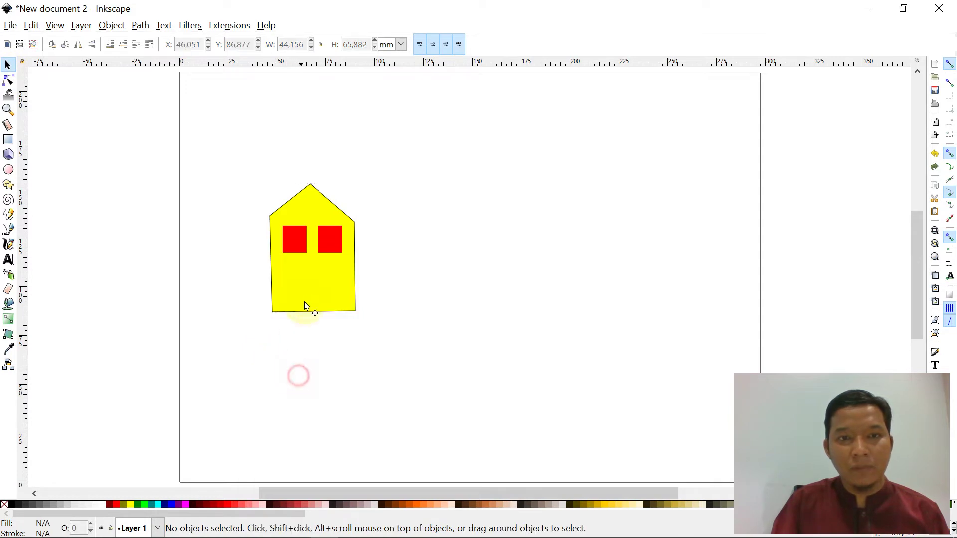
left_click(312, 297)
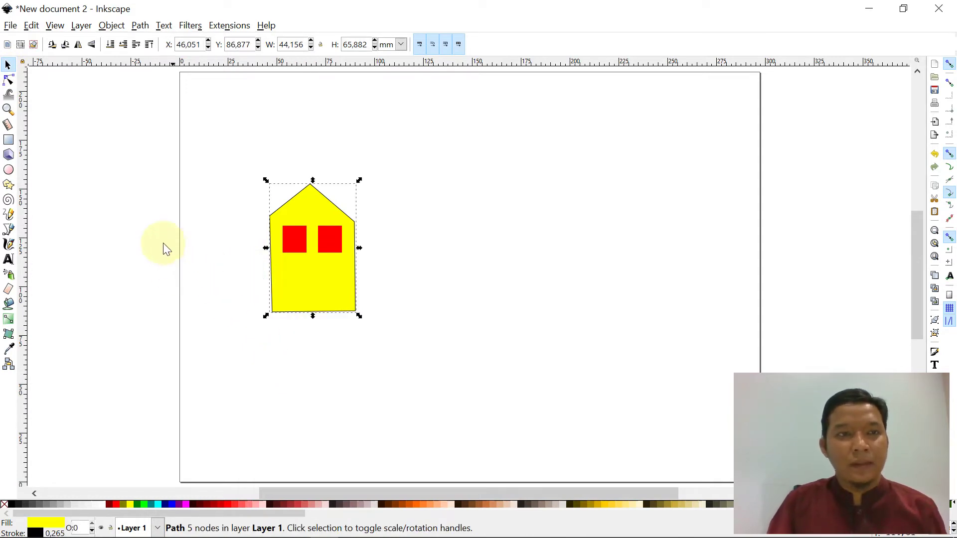
left_click(8, 66)
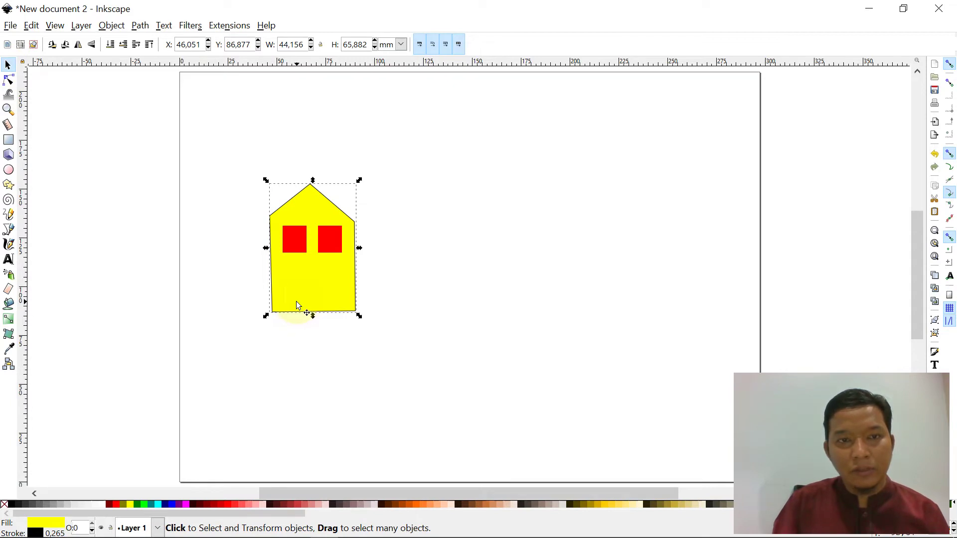
key("ctrl")
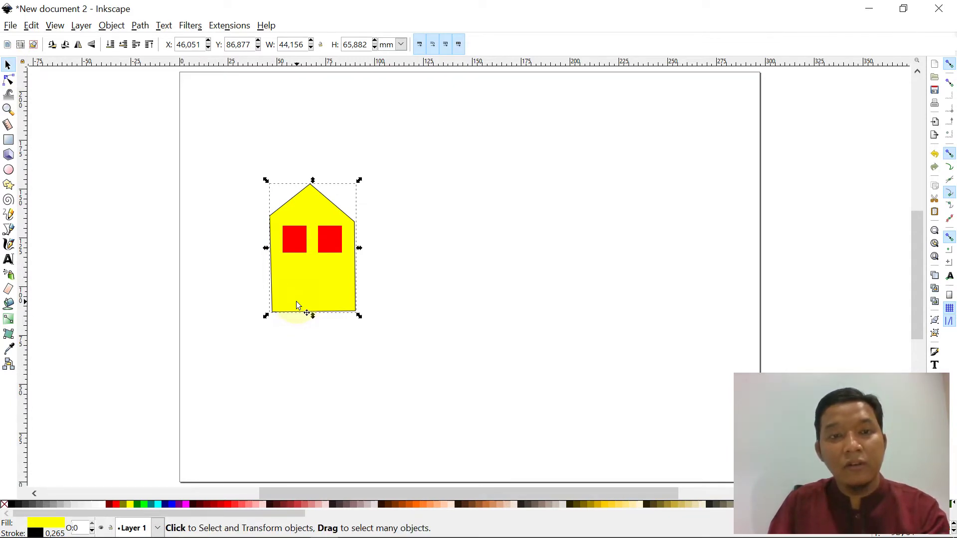
key("ctrl+v")
left_click_drag(297, 332, 411, 274)
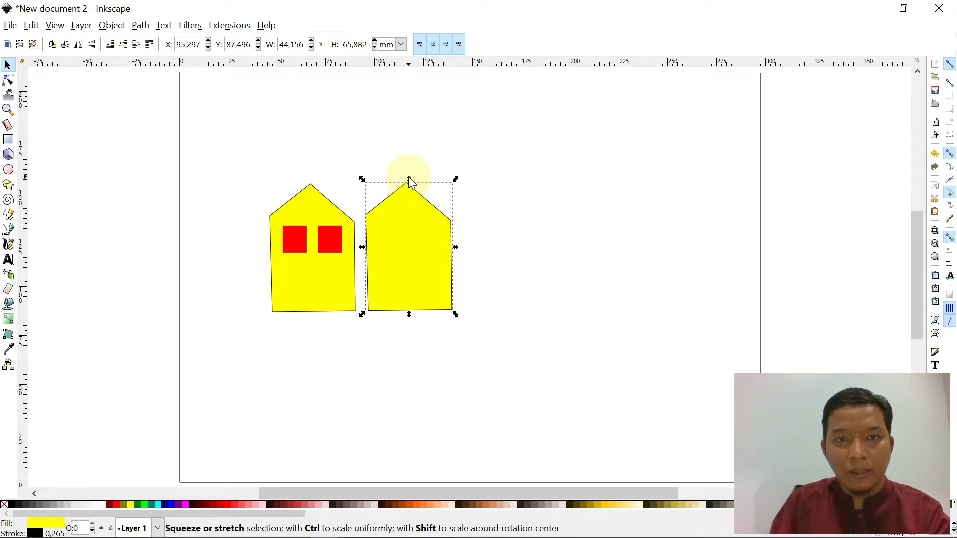
- Stretch the copied house body upward to a height of about 88 mm and fill it with blue
left_click_drag(407, 180, 405, 134)
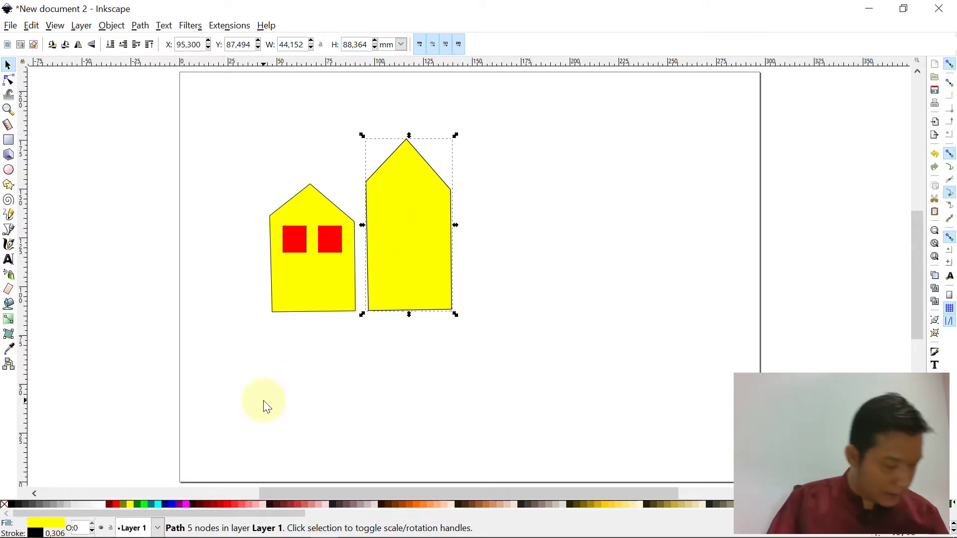
left_click(176, 503)
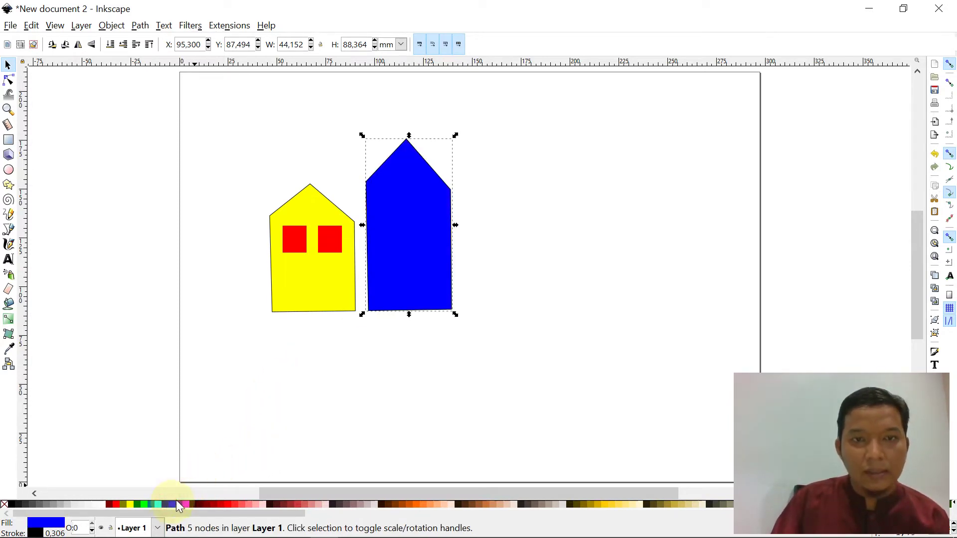
- Copy the yellow house's two red windows together and place the pair side by side in the upper part of the blue house
left_click(299, 240)
left_click(366, 344)
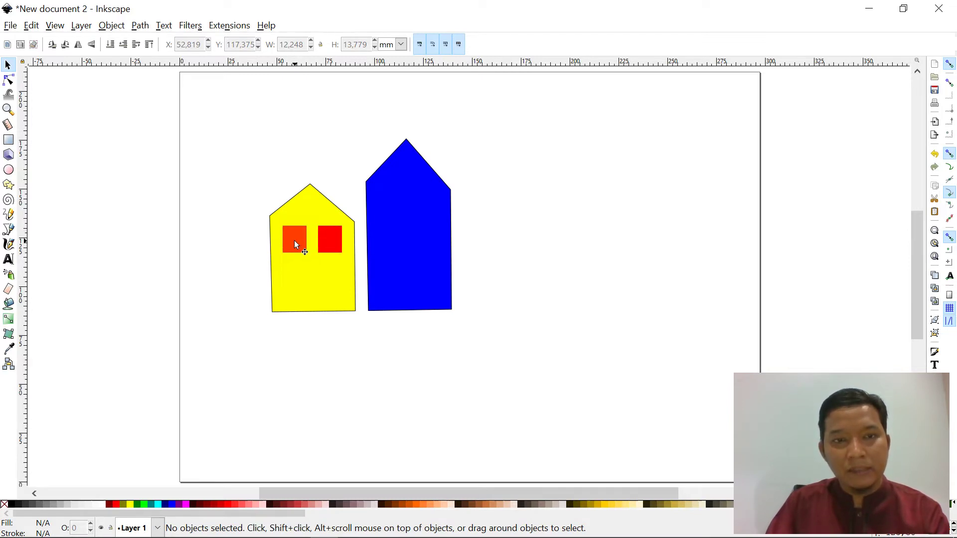
key("shift")
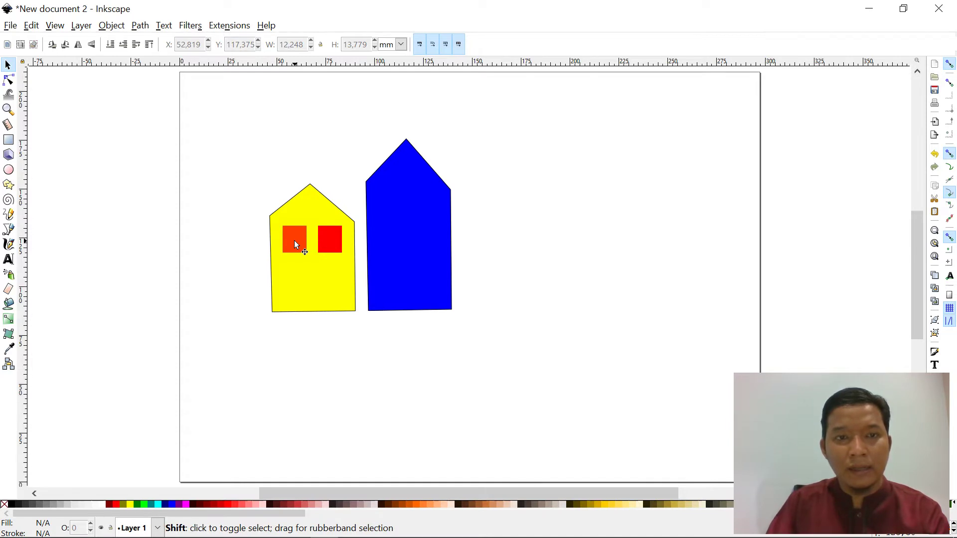
left_click(295, 243, "shift")
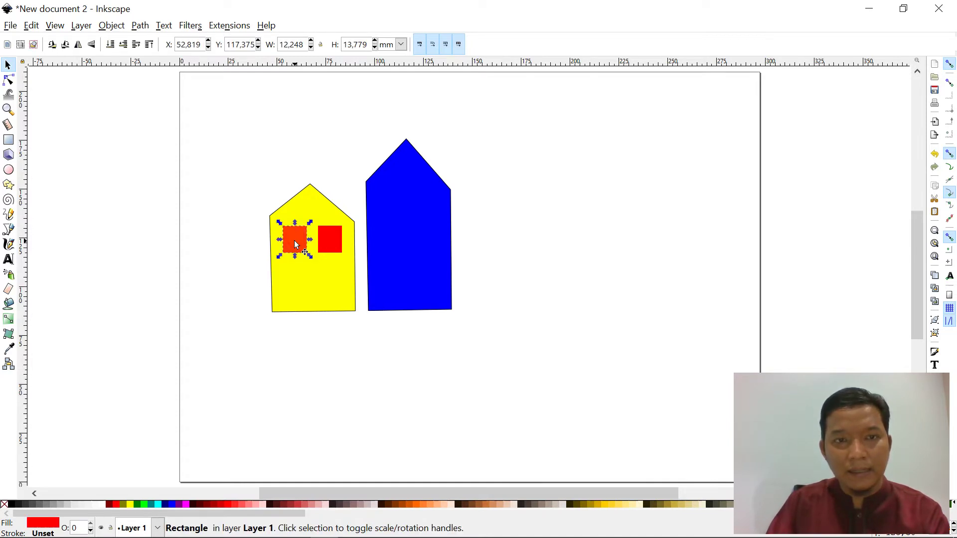
left_click(334, 243, "shift")
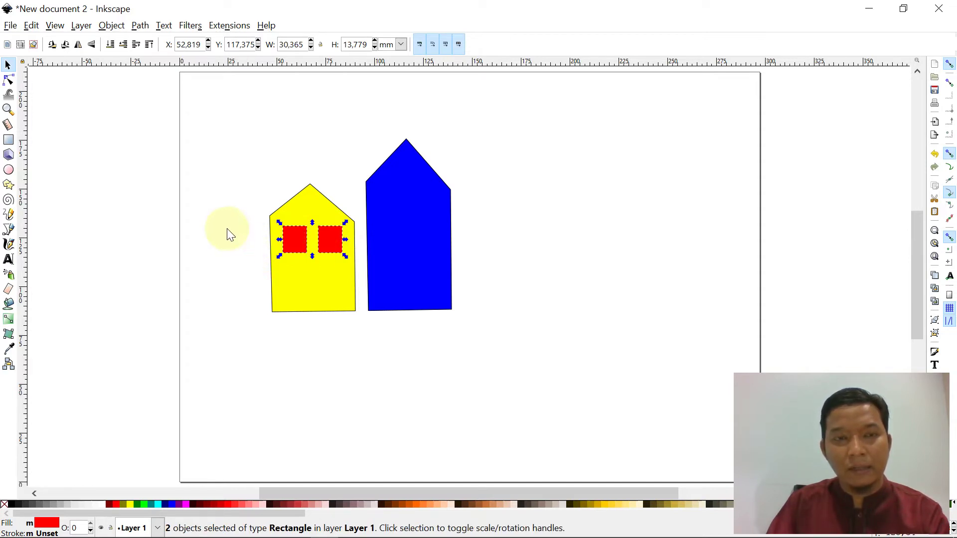
left_click(144, 172)
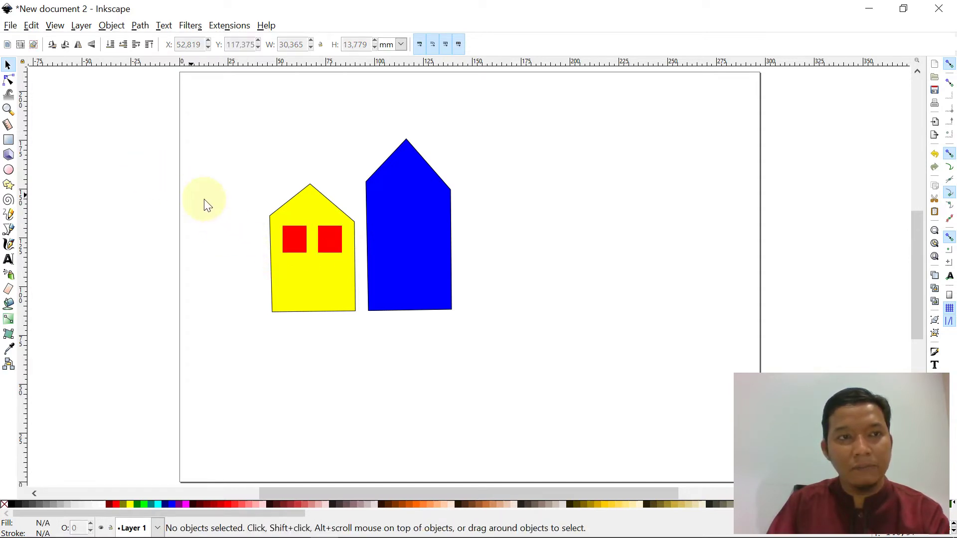
left_click_drag(243, 208, 363, 258)
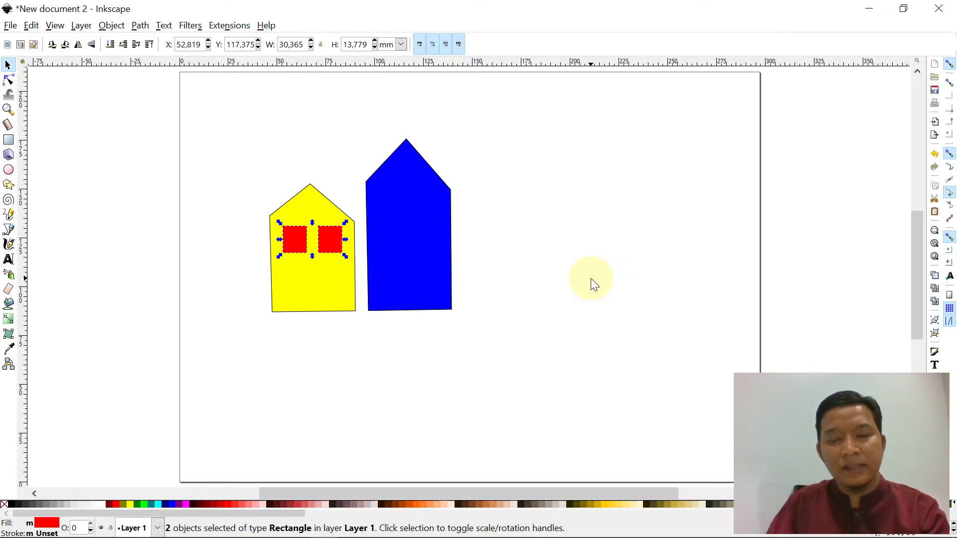
key("ctrl+v")
left_click_drag(590, 278, 392, 210)
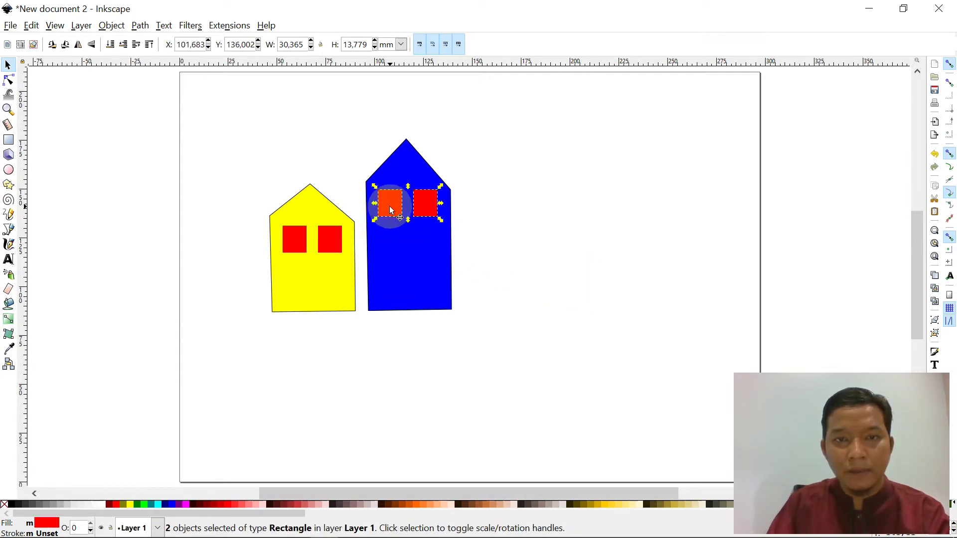
- Paste the red window pair two more times onto the blue house, as a middle row and a bottom row
key("ctrl")
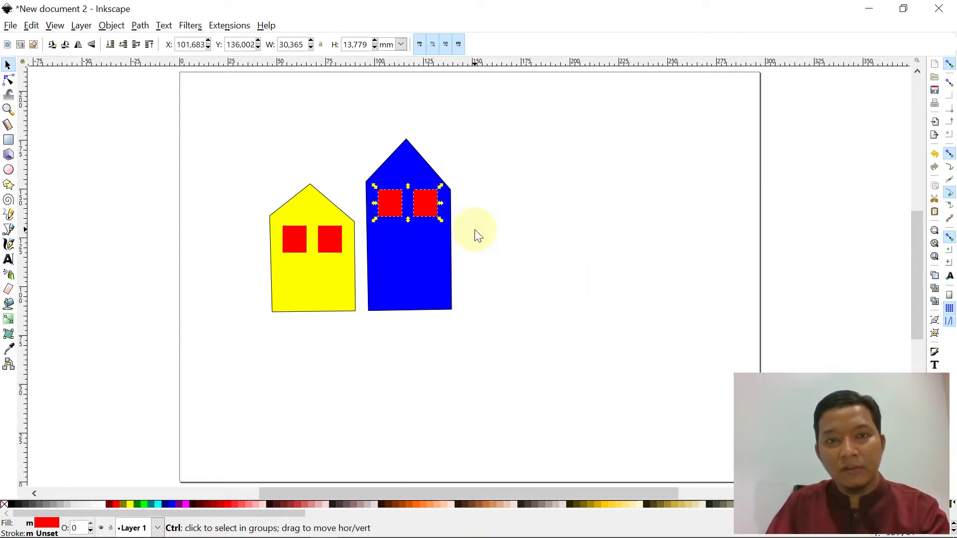
key("ctrl+v")
left_click_drag(455, 232, 425, 288)
key("ctrl")
left_click(496, 259)
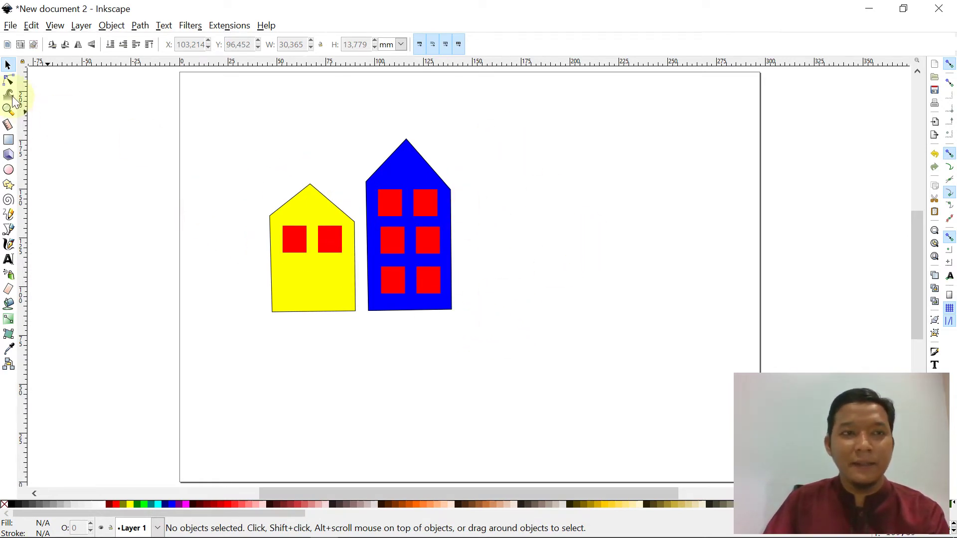
- Duplicate the blue house with all six windows and place the copy just to its right on the same baseline
left_click(9, 65)
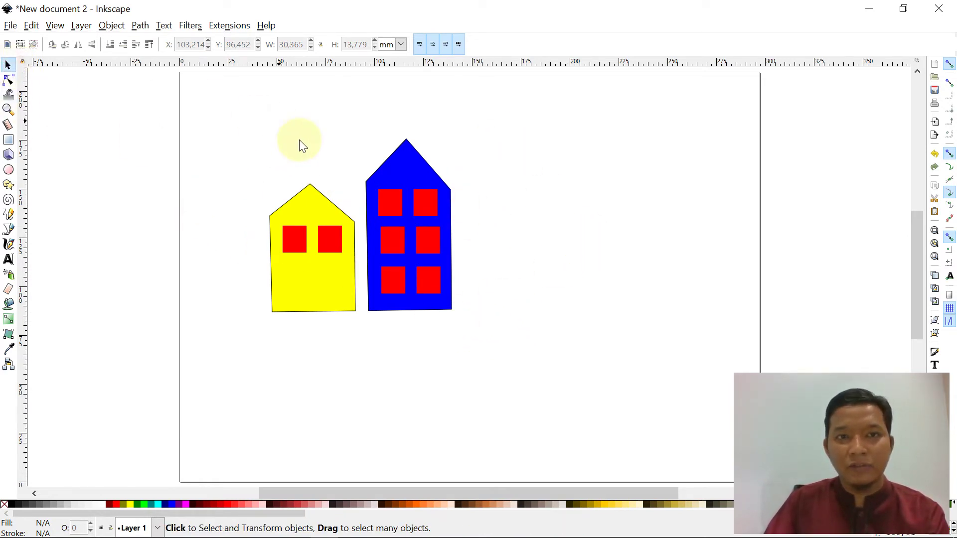
left_click_drag(347, 113, 483, 328)
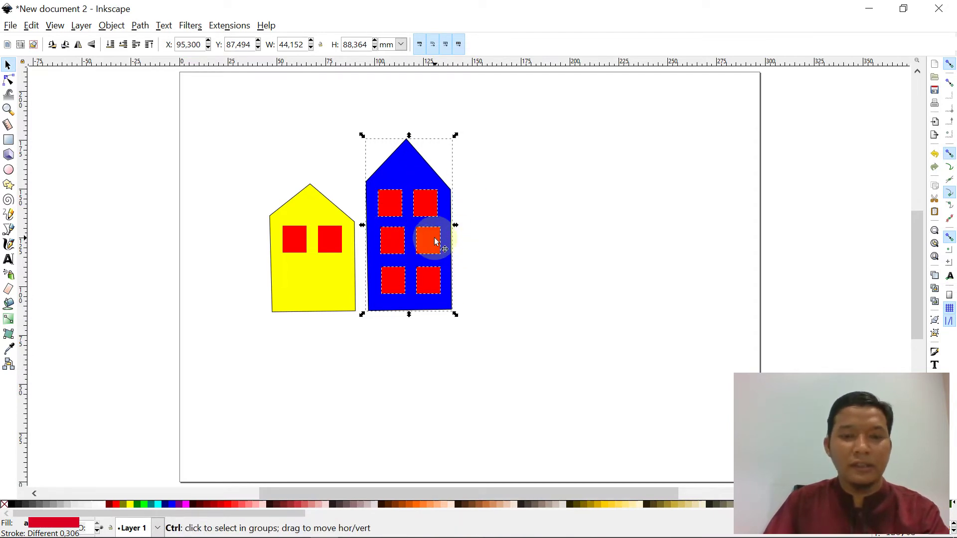
key("ctrl+d")
left_click_drag(435, 242, 459, 243)
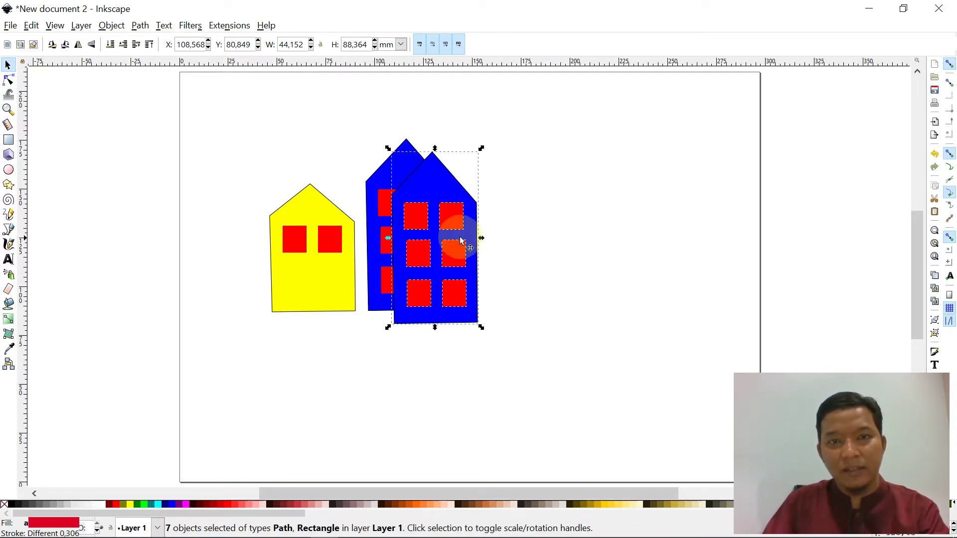
left_click_drag(429, 195, 503, 181)
scroll(545, 231, "up", 3)
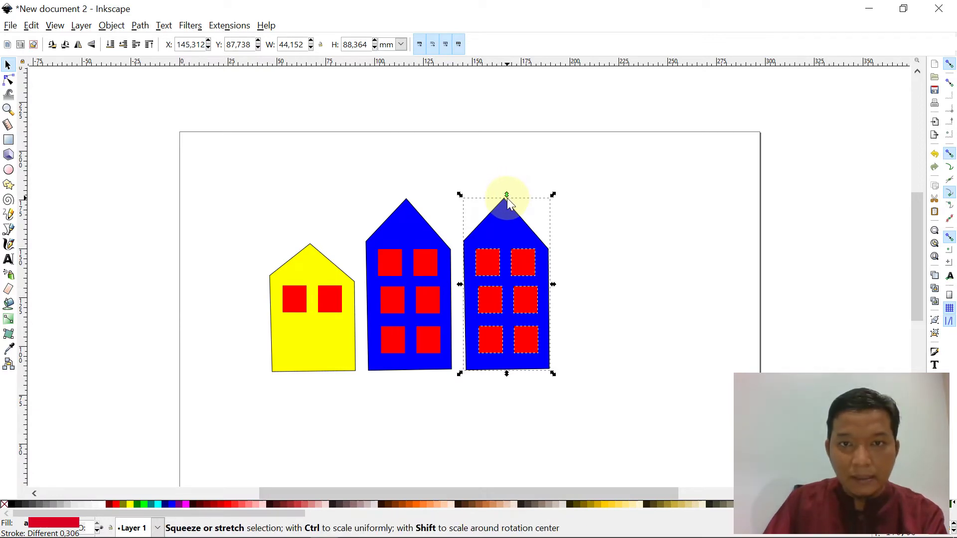
left_click(581, 239)
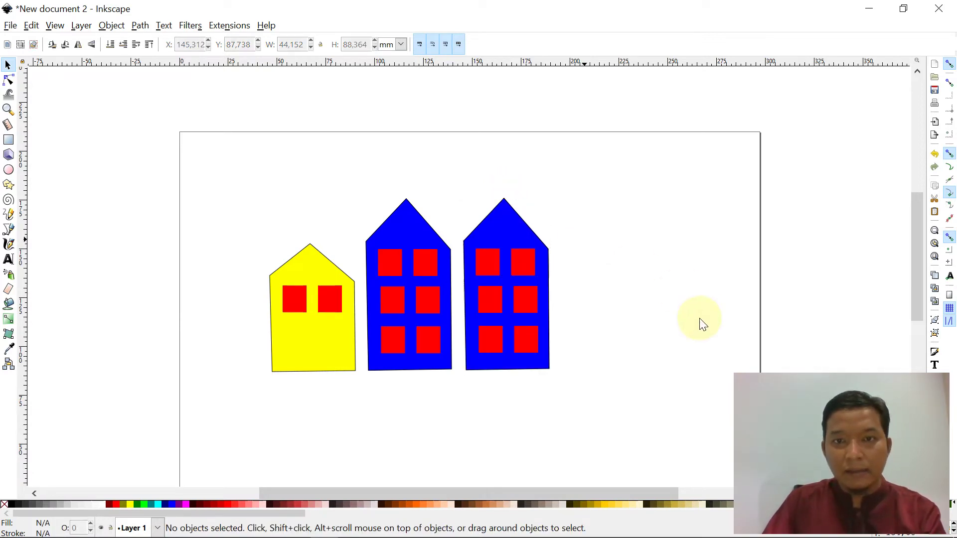
- Try red as the fill of the third house's body and undo it
left_click(506, 230)
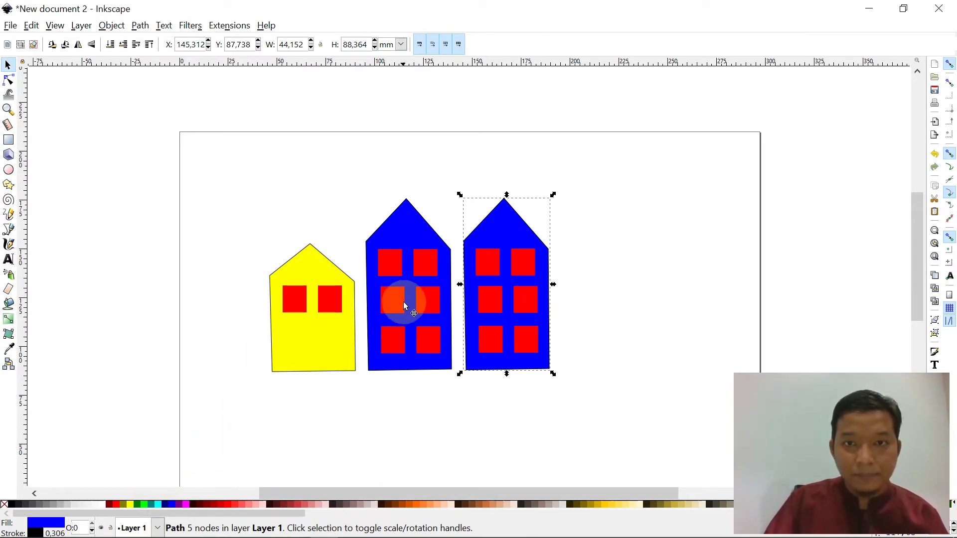
left_click(118, 504)
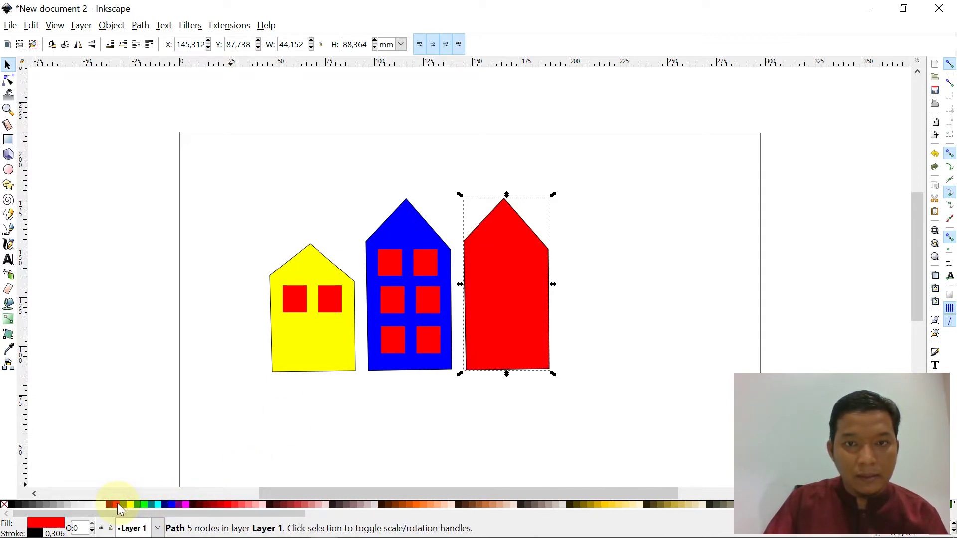
left_click(494, 270)
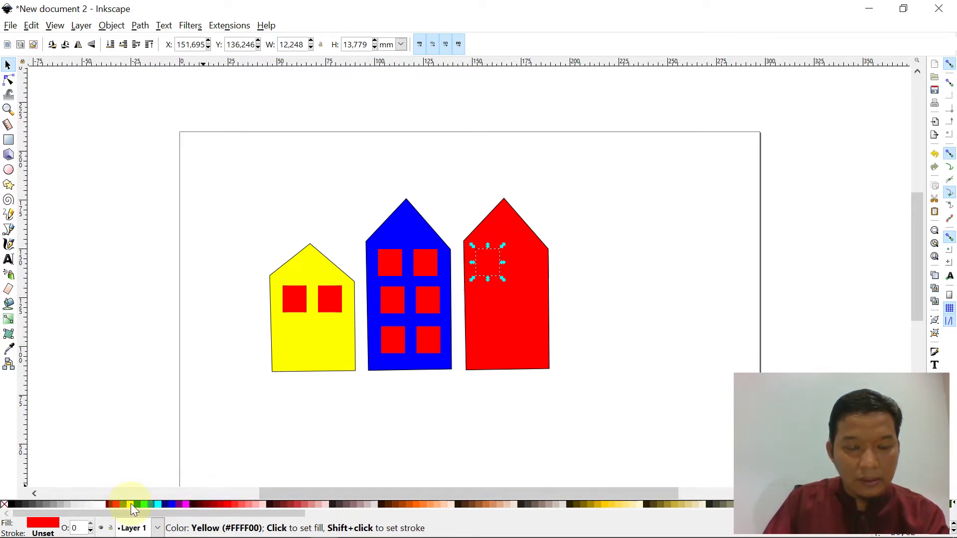
key("ctrl+z")
left_click(505, 254)
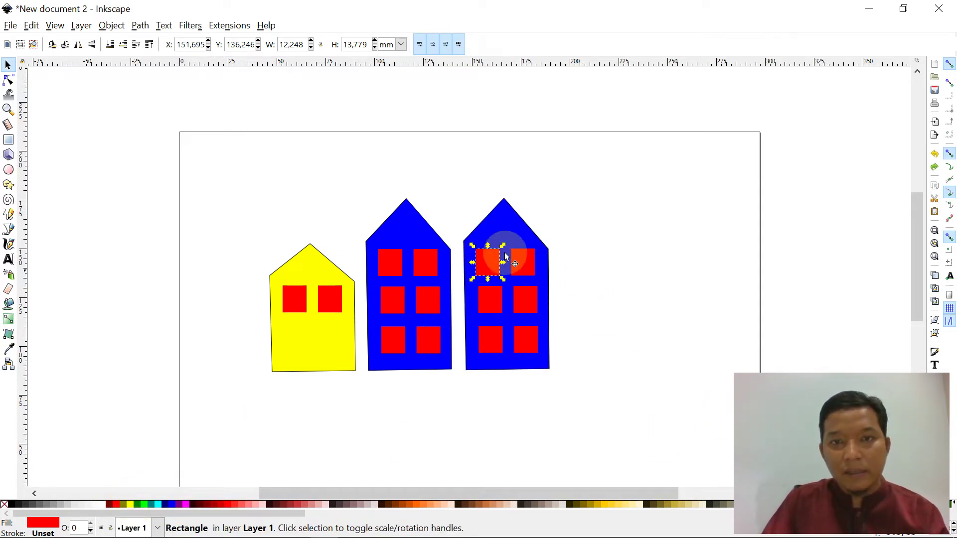
- Fill the third house's body with cyan and stretch it upward to a height of about 101 mm
left_click(504, 225)
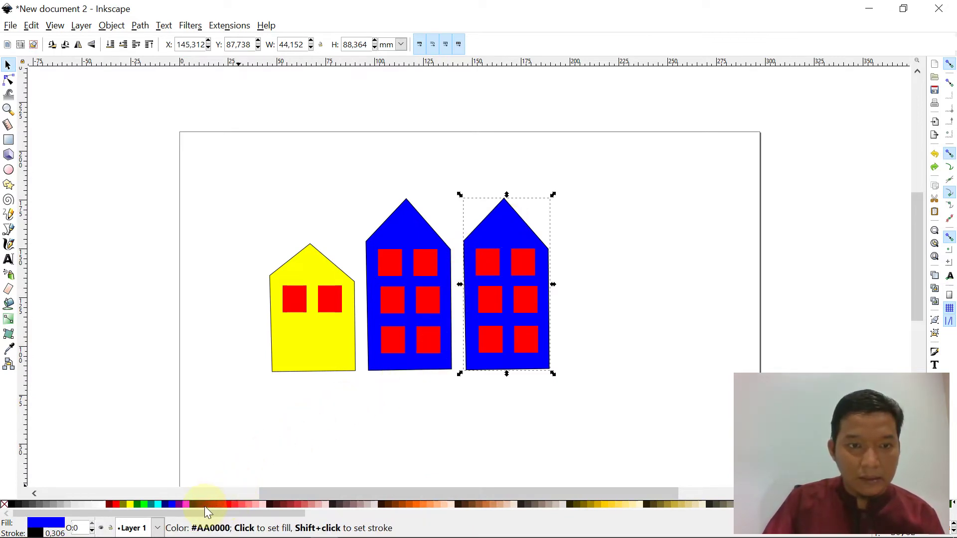
left_click(157, 506)
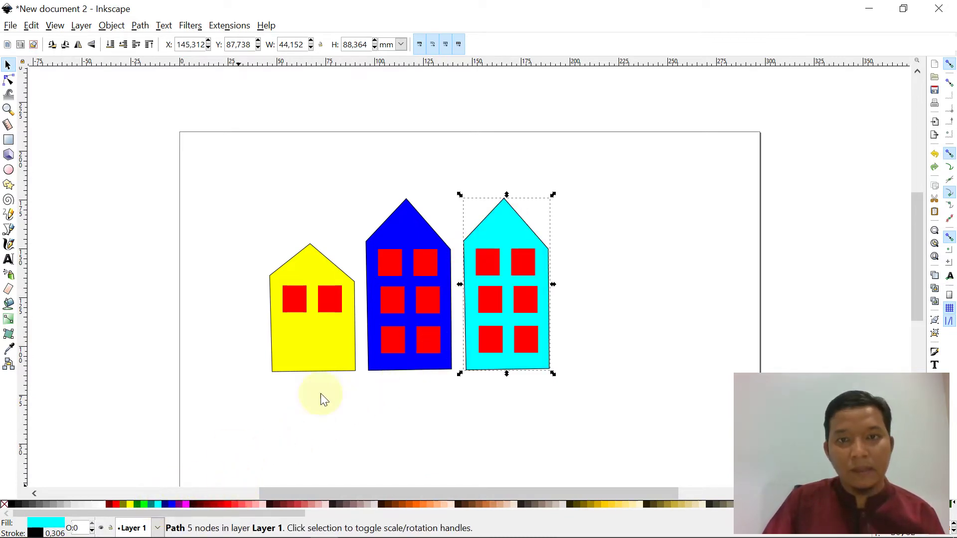
left_click(601, 268)
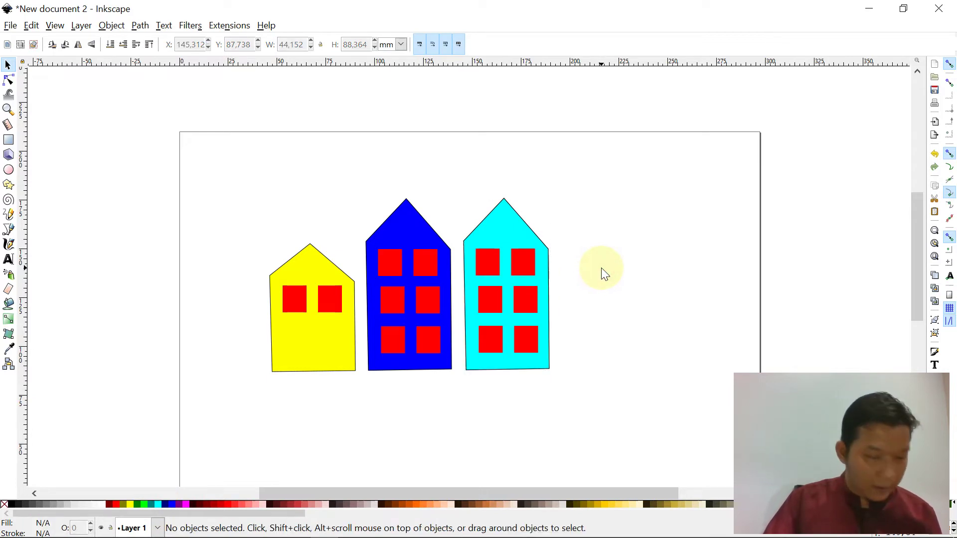
left_click(508, 210)
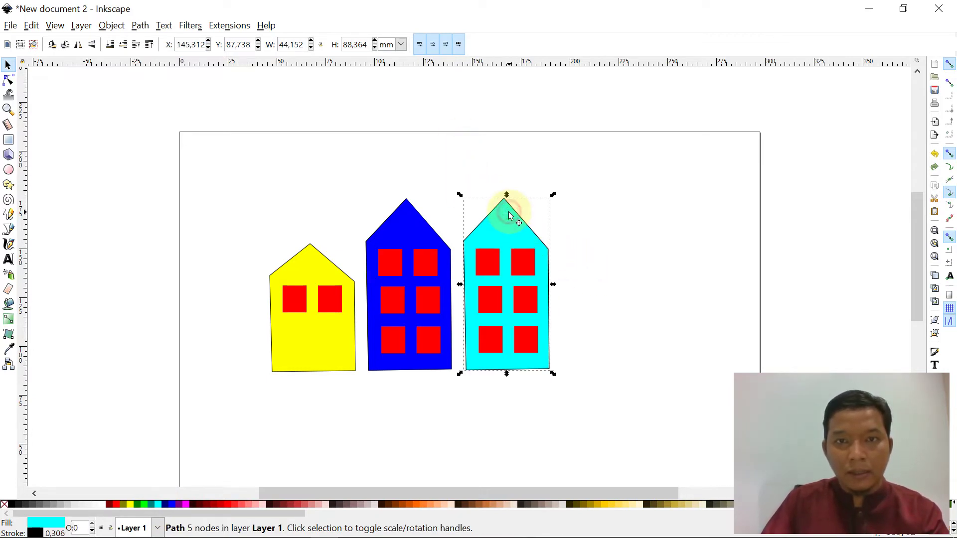
left_click_drag(507, 195, 508, 170)
left_click(627, 225)
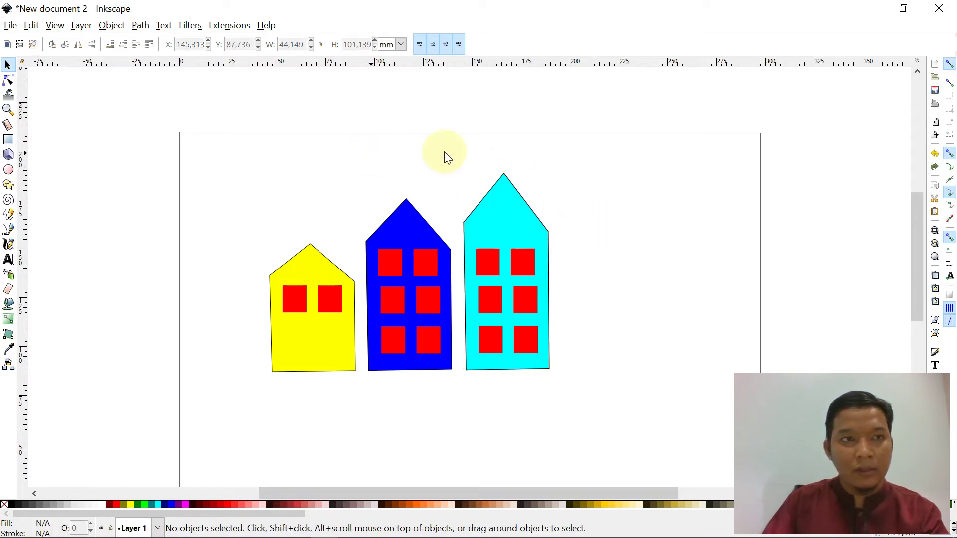
- Duplicate the cyan house with its six windows and place the copy just to its right on the same baseline
left_click_drag(447, 160, 573, 382)
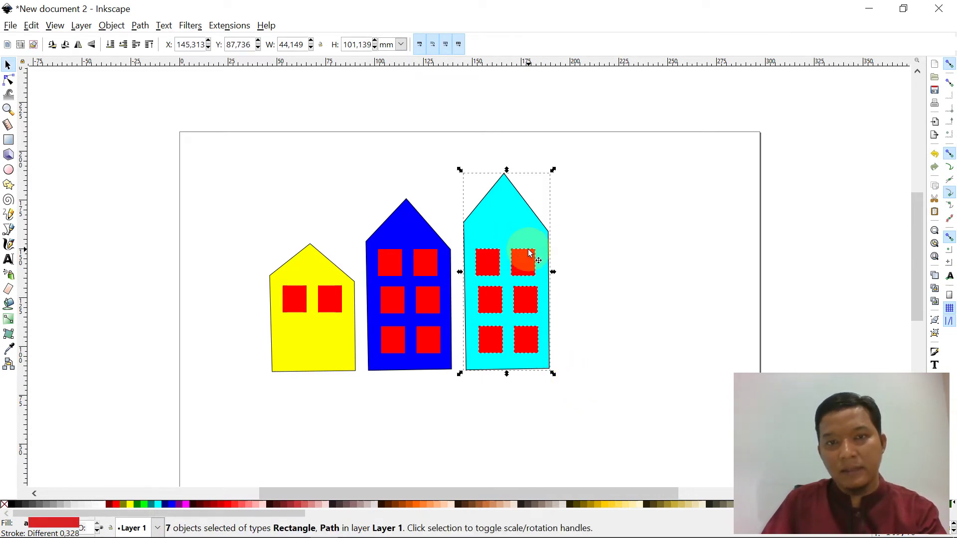
key("ctrl+d")
left_click_drag(529, 253, 612, 227)
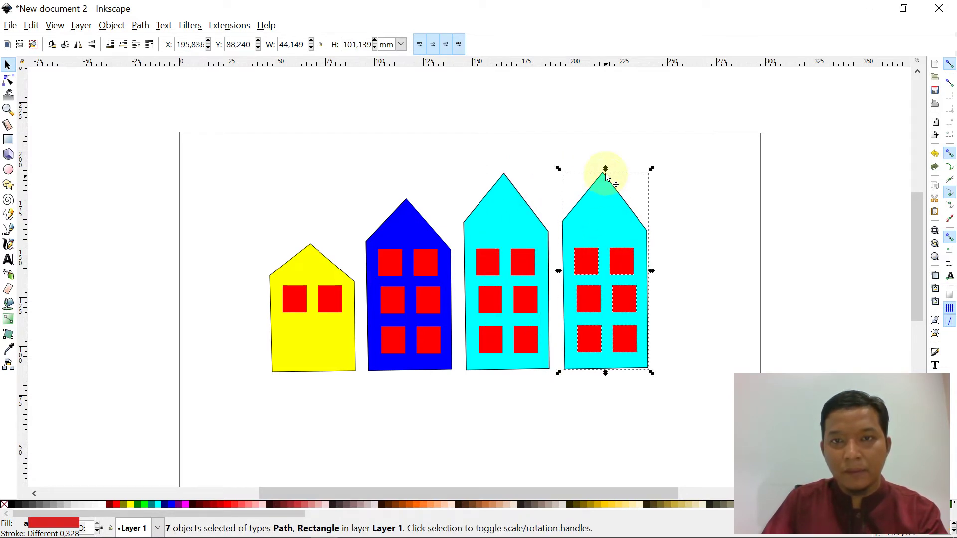
left_click(672, 200)
- Fill the fourth house's body with olive and stretch it upward to a height of about 113 mm
left_click(599, 213)
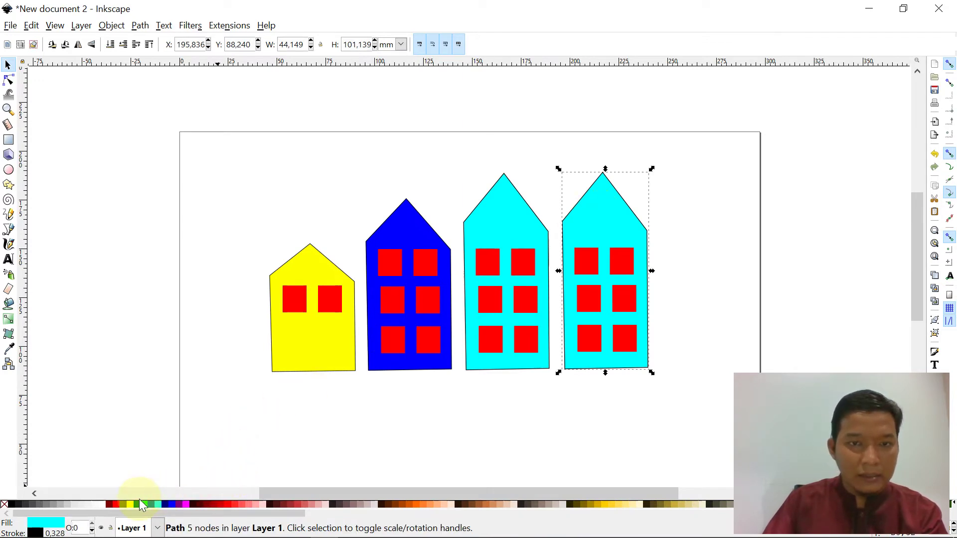
left_click(122, 506)
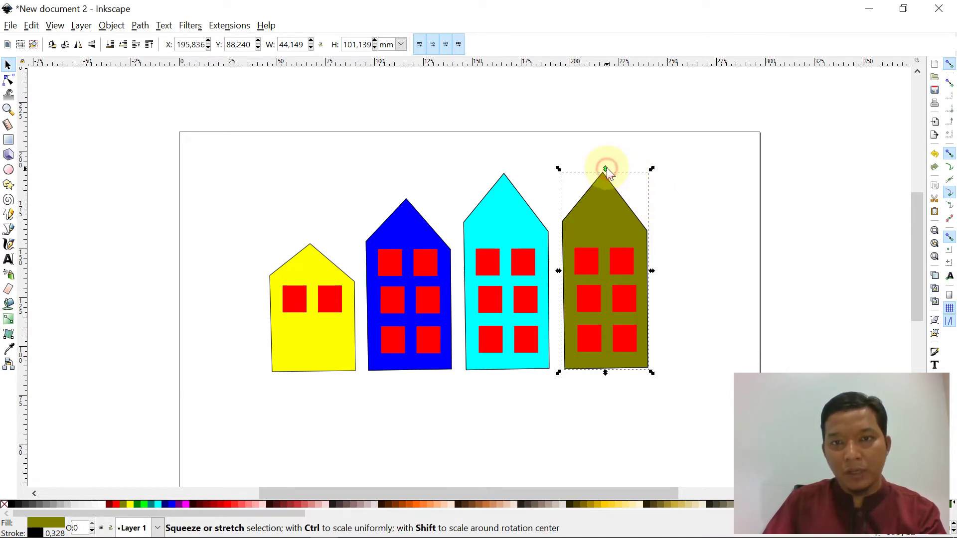
left_click_drag(605, 169, 608, 145)
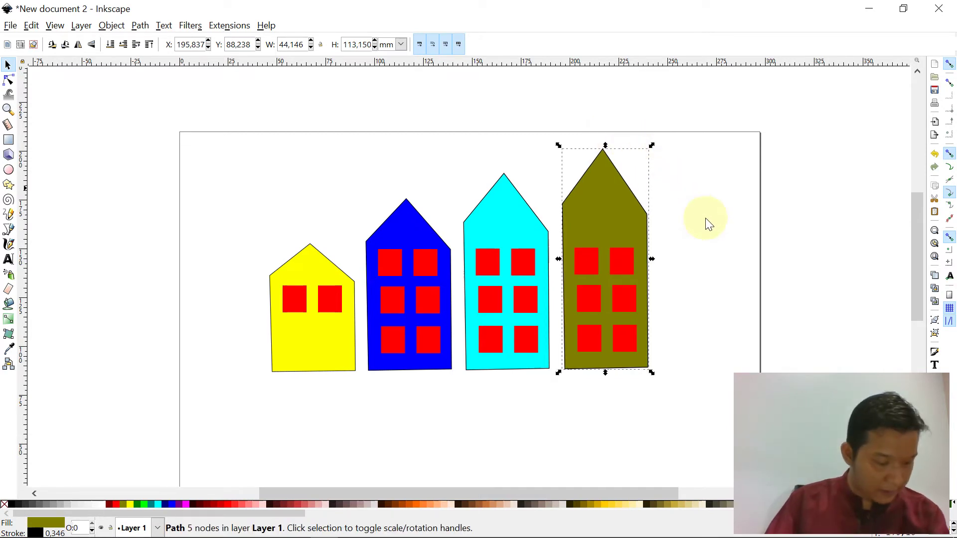
left_click(707, 309)
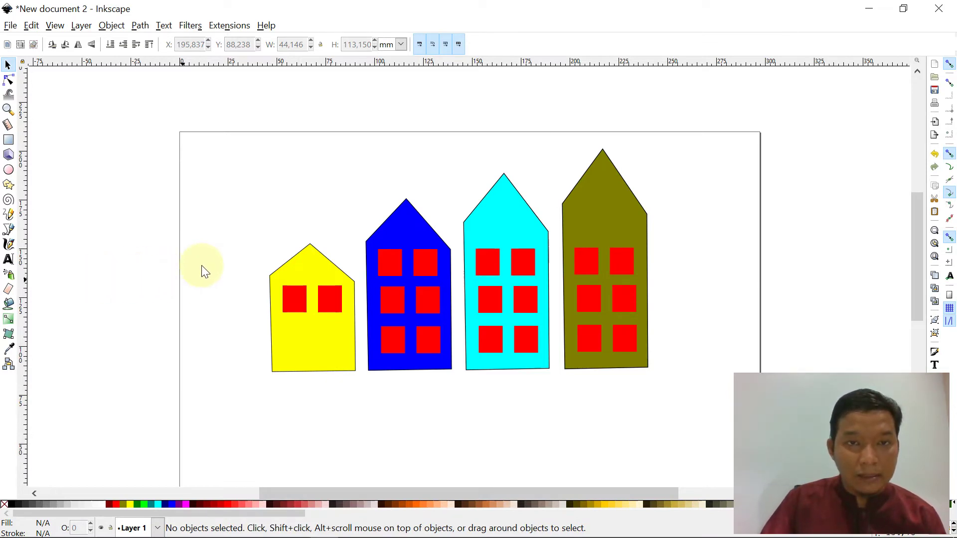
- Draw a closed straight-sided Bezier path filling the gap between the yellow and blue houses, snapped to their roof peaks, eaves and facing bottom corners
left_click(9, 230)
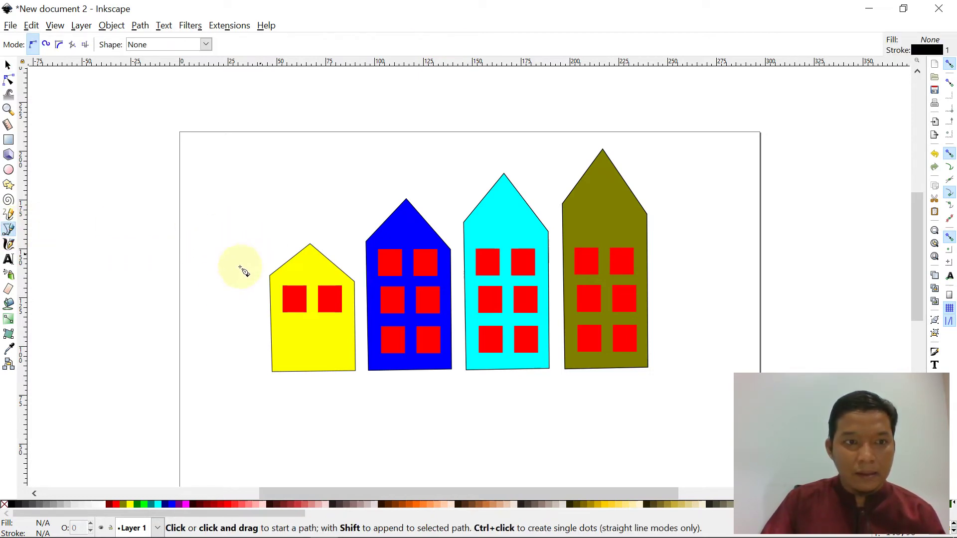
left_click(311, 245)
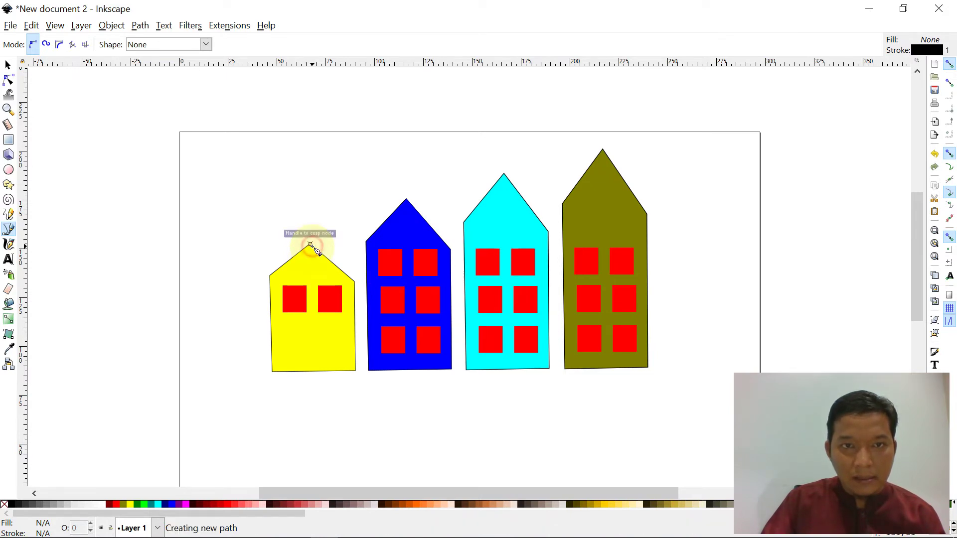
left_click(405, 201)
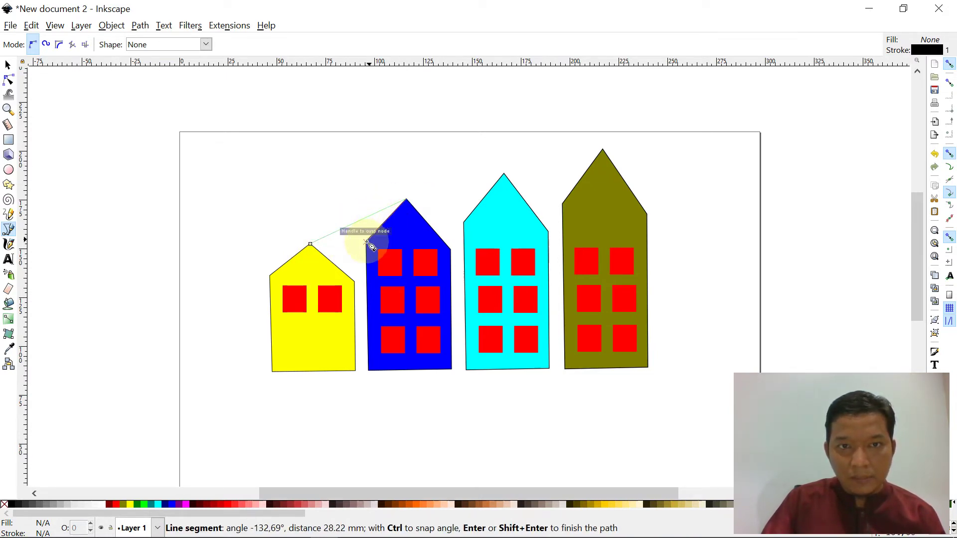
left_click(368, 371)
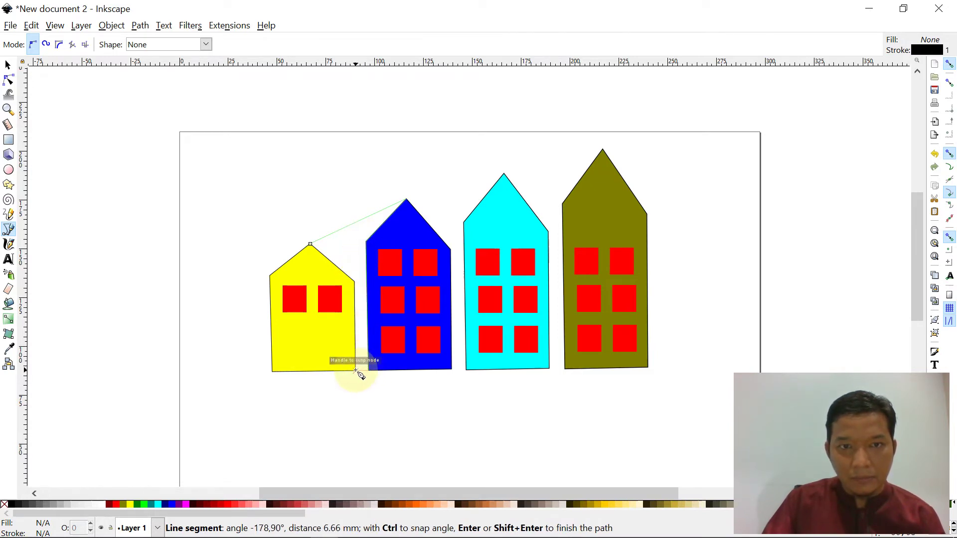
left_click(355, 371)
left_click(355, 282)
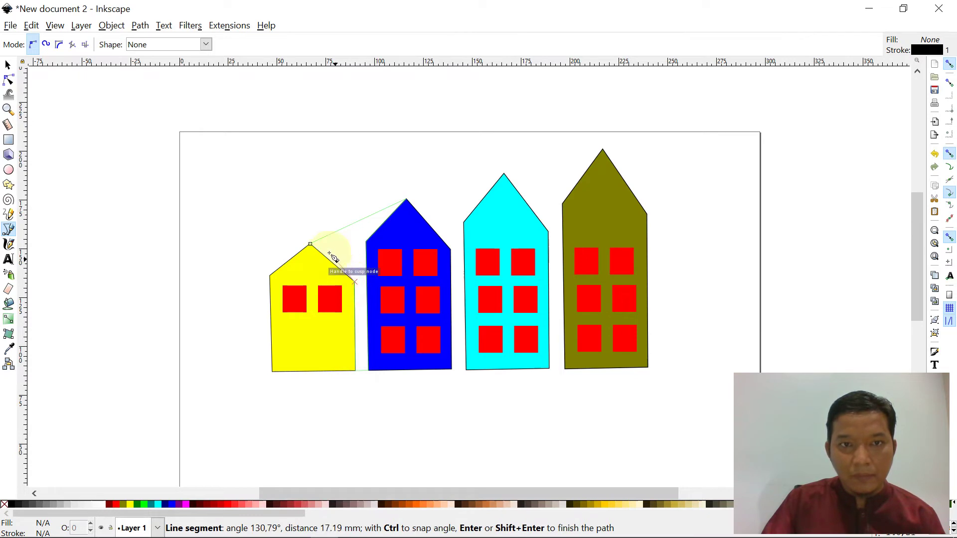
left_click(310, 244)
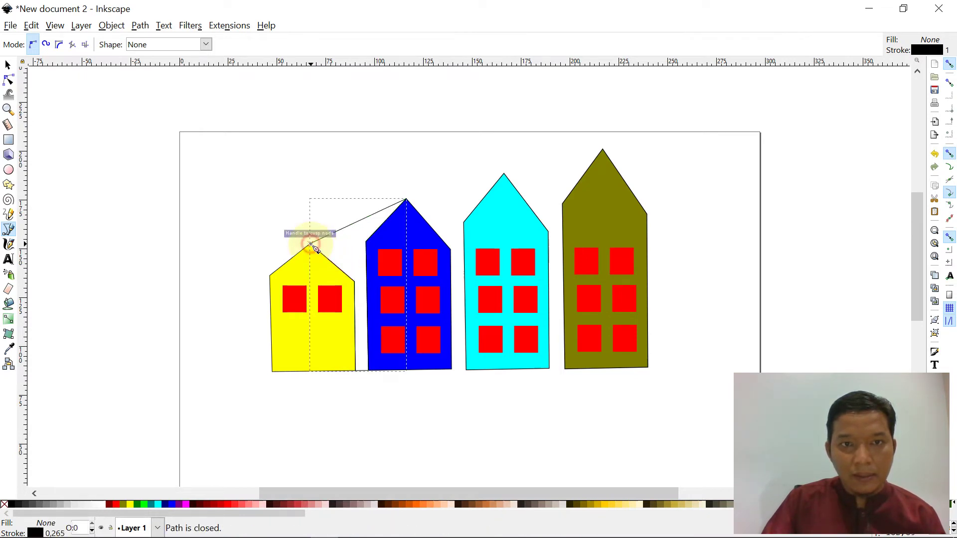
- Fill the connecting shape between the yellow and blue houses with black and deselect it
left_click(11, 505)
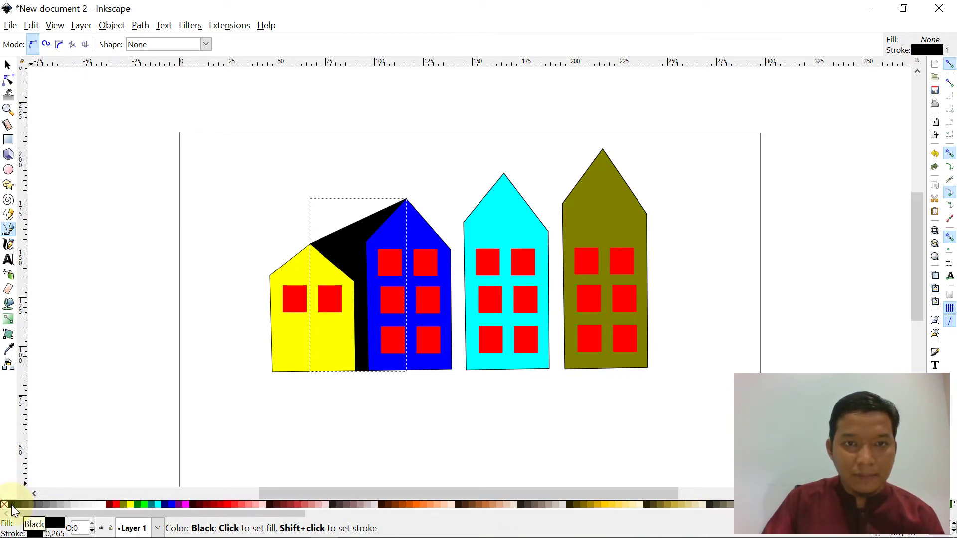
left_click(8, 66)
left_click(243, 154)
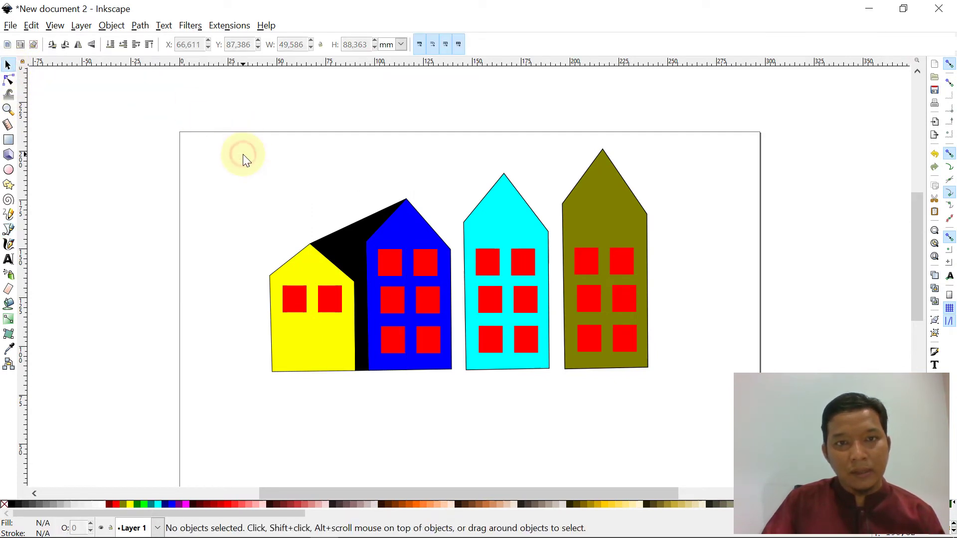
- Draw a closed straight-sided Bezier path filling the gap between the blue and cyan houses, snapped to their roof peaks, eaves and facing bottom corners
left_click(9, 230)
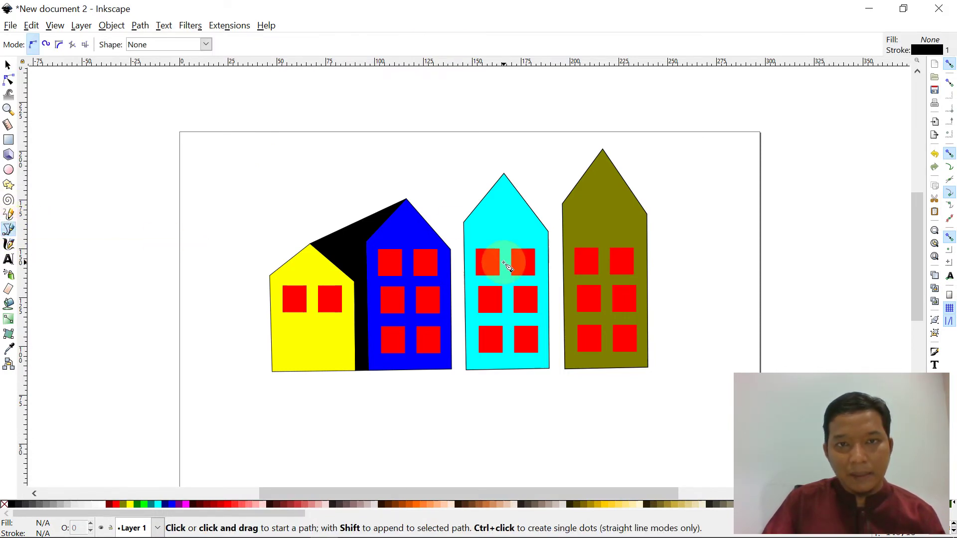
left_click(406, 200)
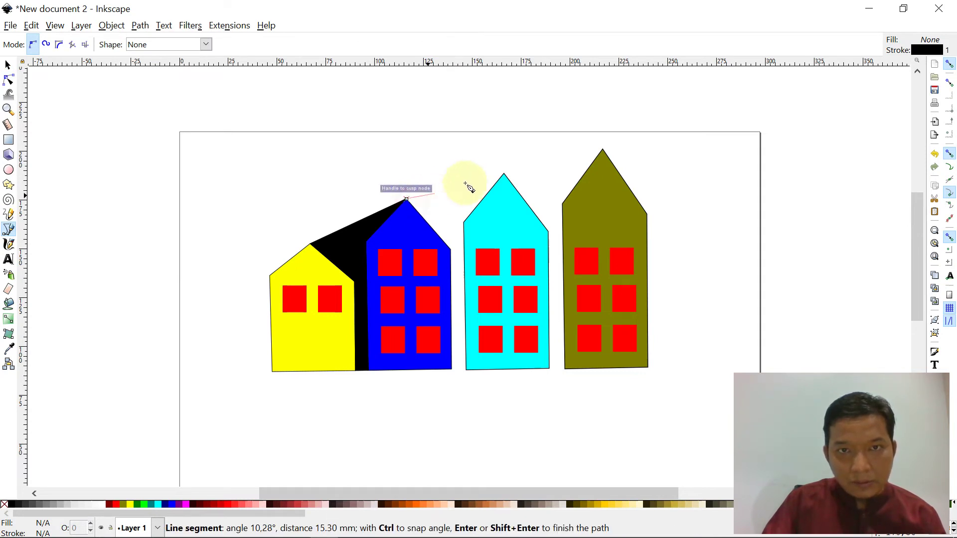
left_click(505, 174)
left_click(464, 221)
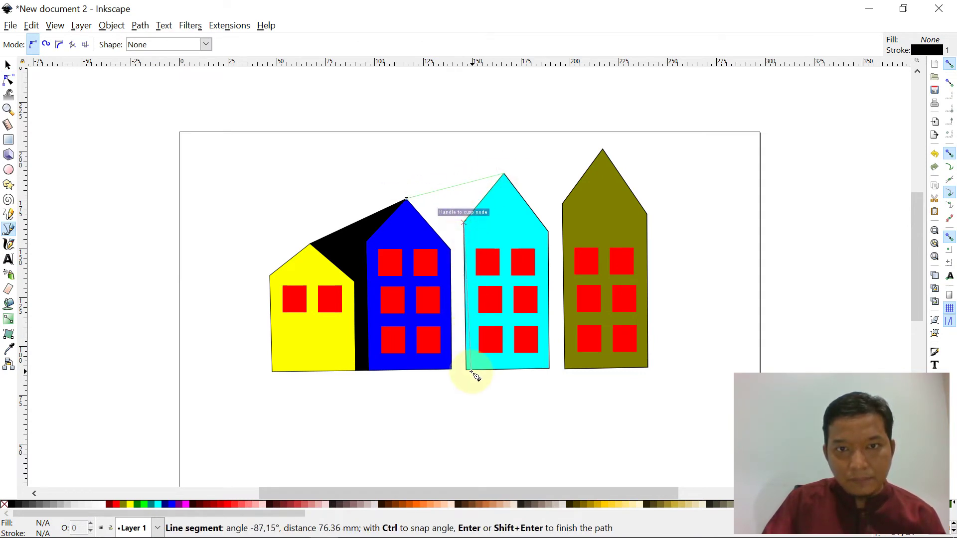
left_click(452, 369)
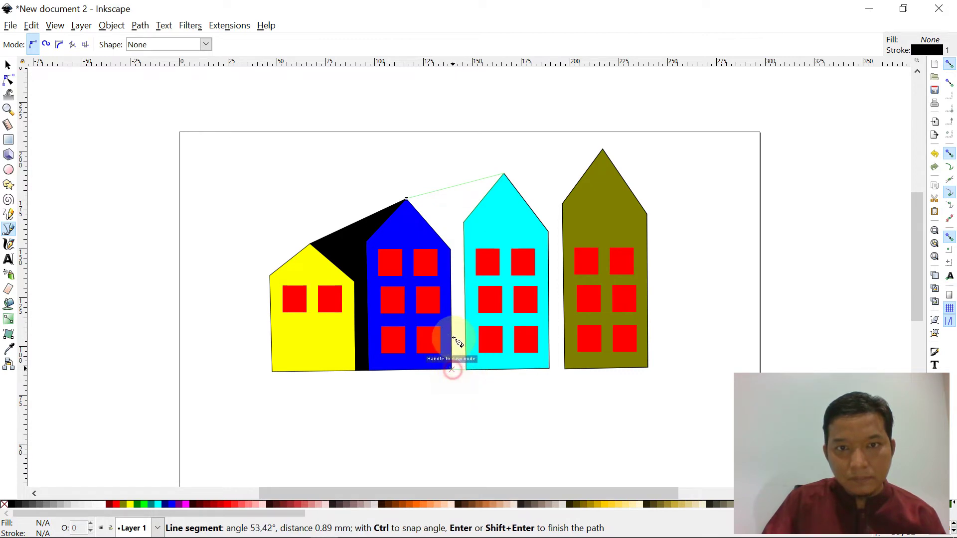
left_click(450, 249)
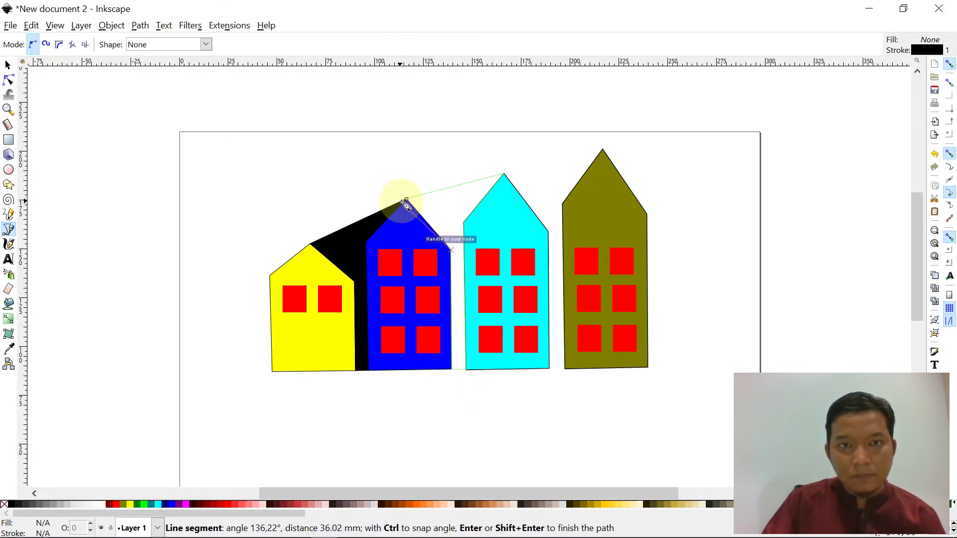
left_click(406, 200)
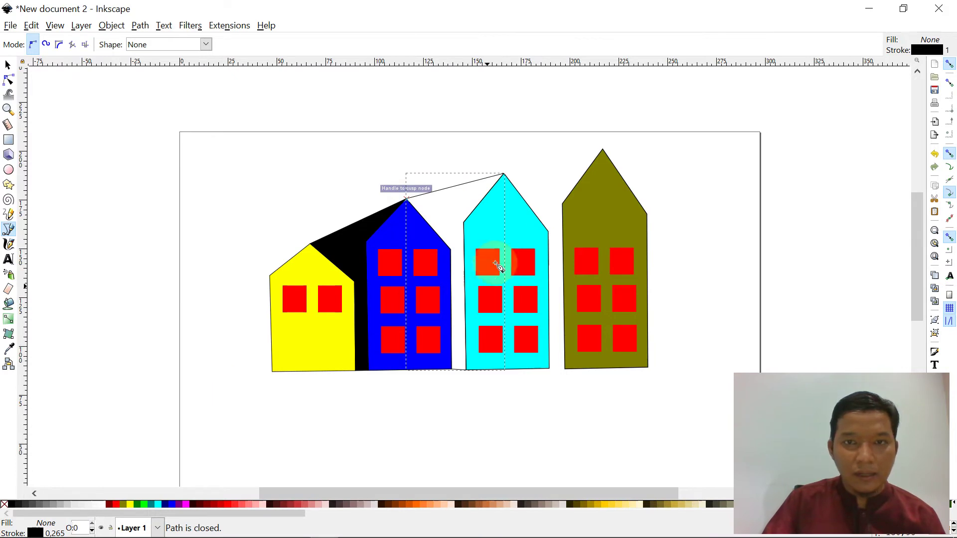
- Fill the connecting shape between the blue and cyan houses with black and deselect it
left_click(11, 503)
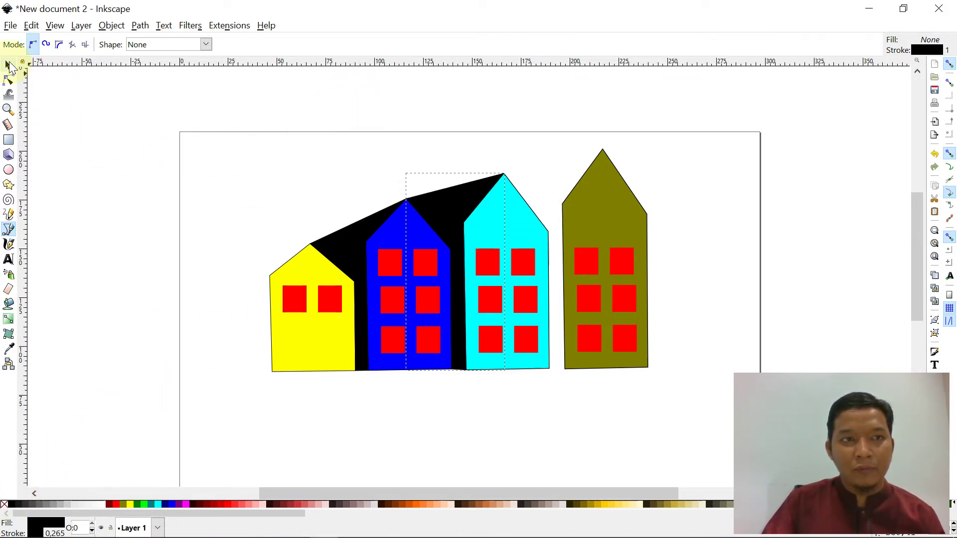
left_click(8, 63)
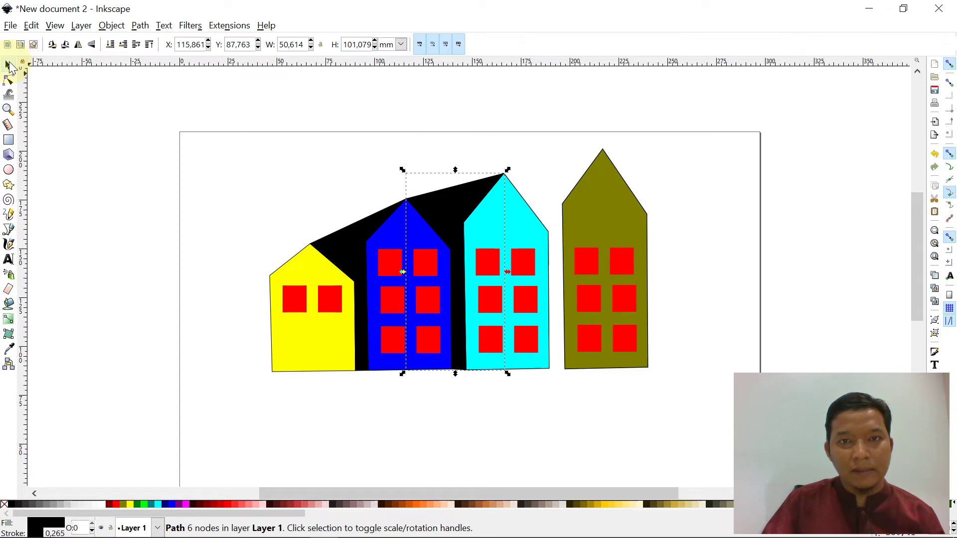
left_click(252, 174)
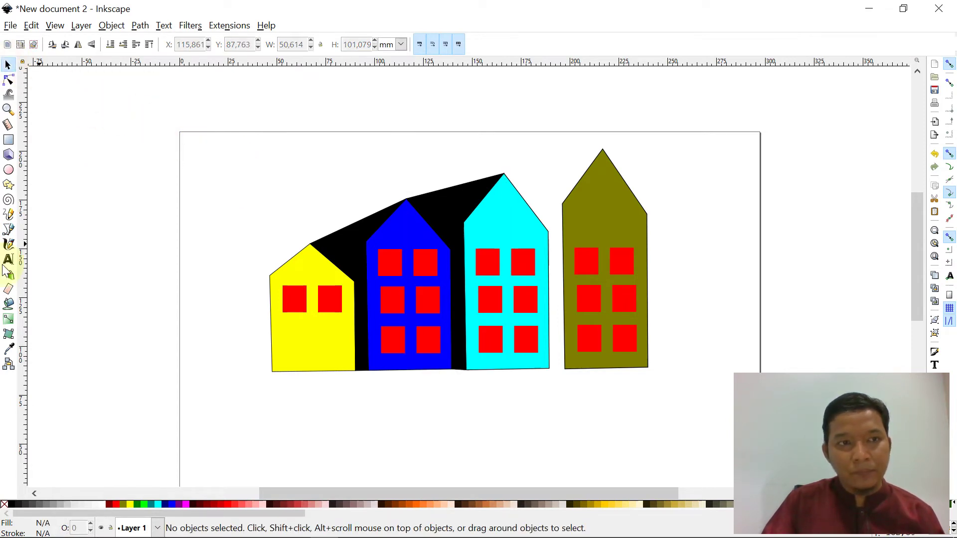
- Draw a closed straight-sided Bezier path filling the gap between the cyan and olive houses, snapped to their roof peaks, eaves and facing bottom corners
left_click(9, 229)
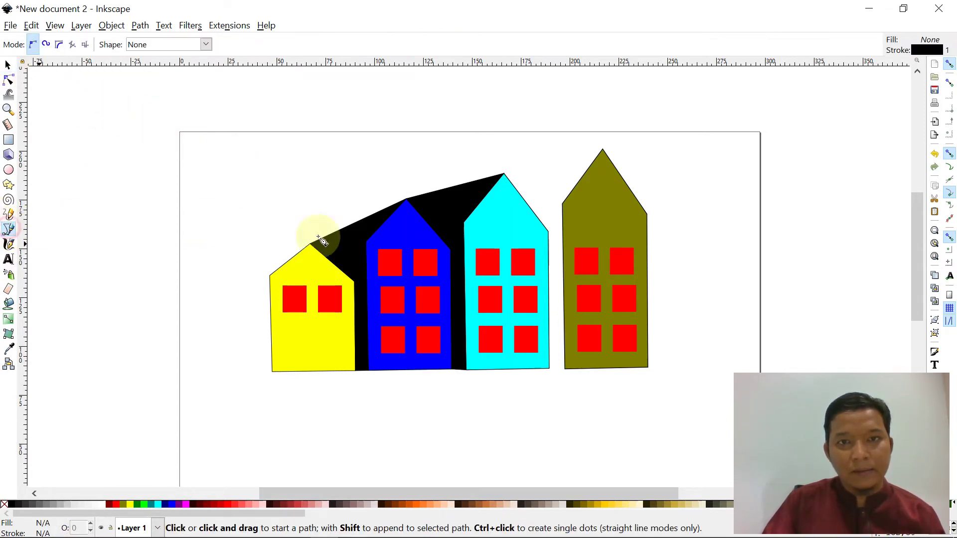
left_click(504, 174)
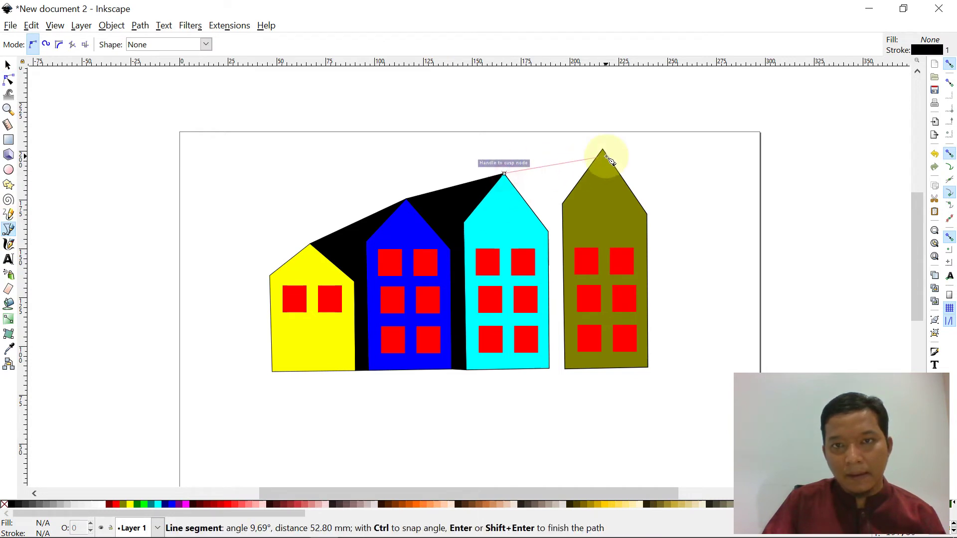
left_click(603, 151)
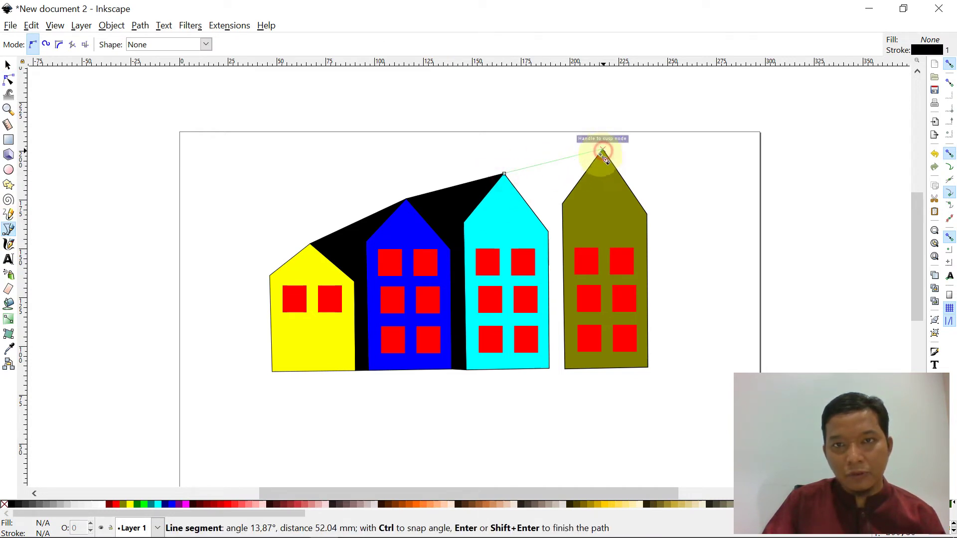
left_click(561, 203)
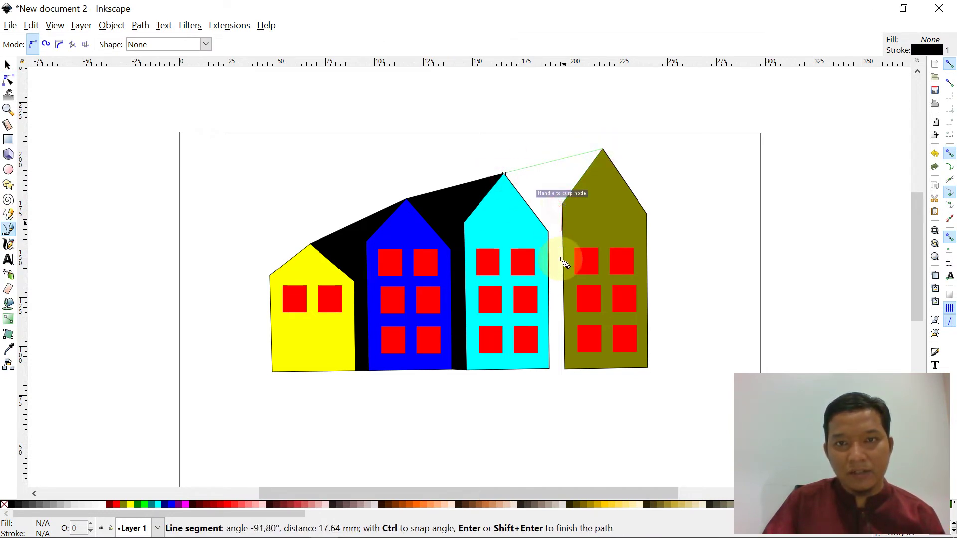
left_click(557, 368)
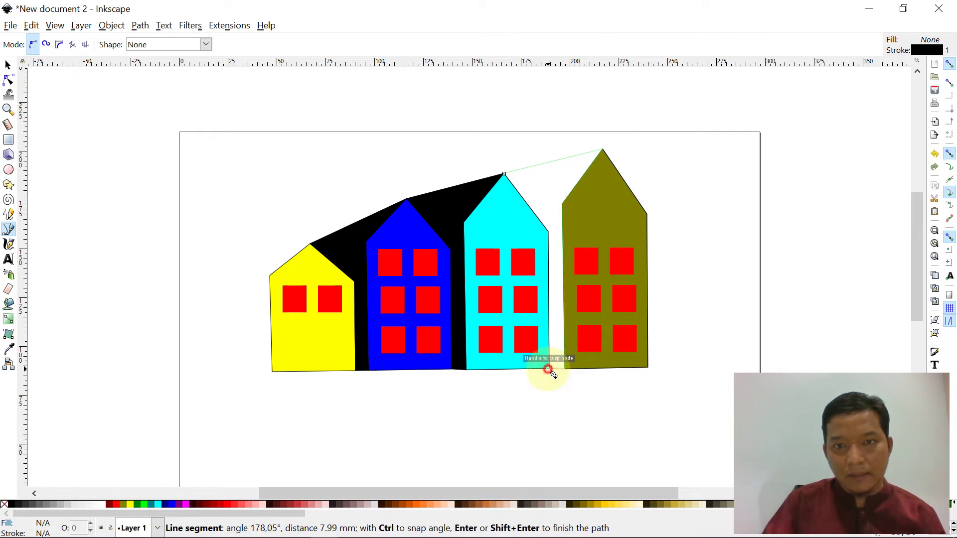
left_click(548, 368)
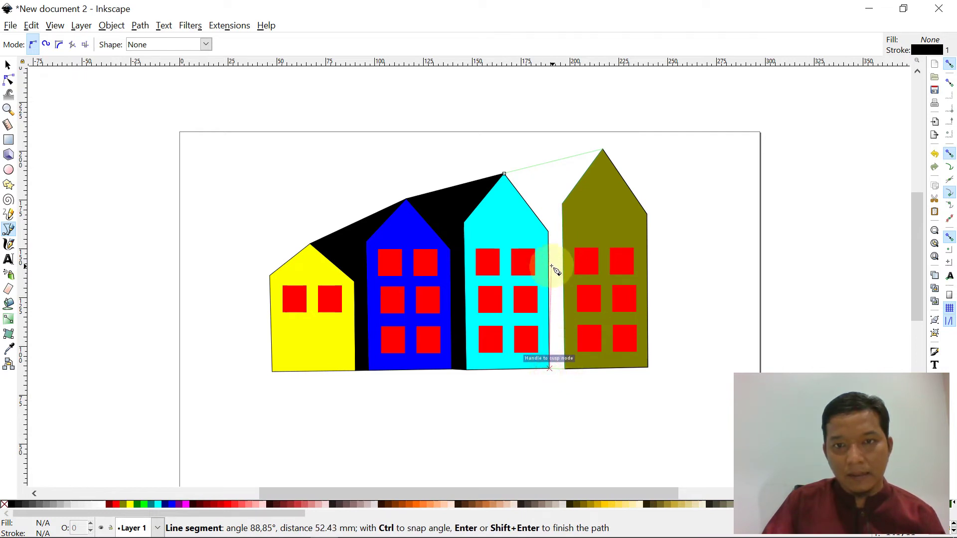
left_click(548, 232)
left_click(505, 174)
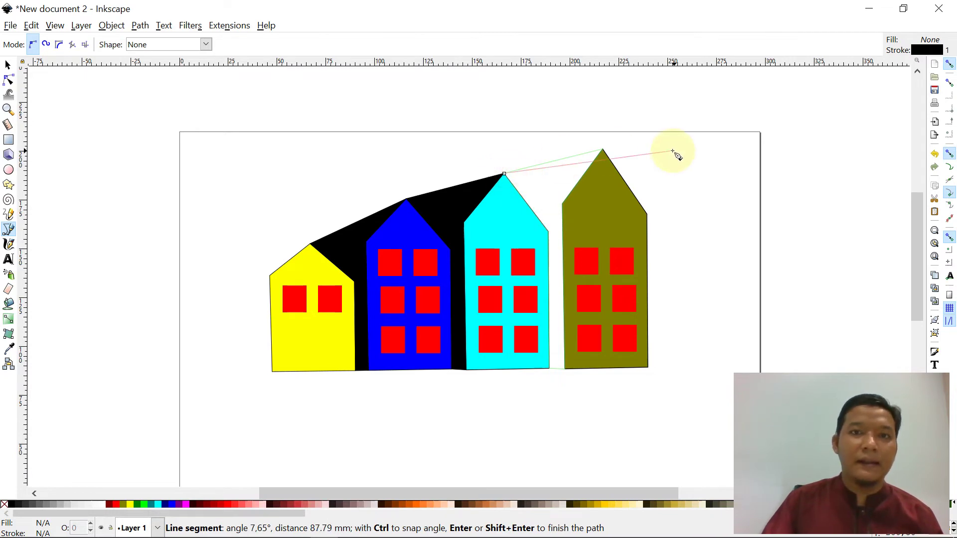
left_click(505, 174)
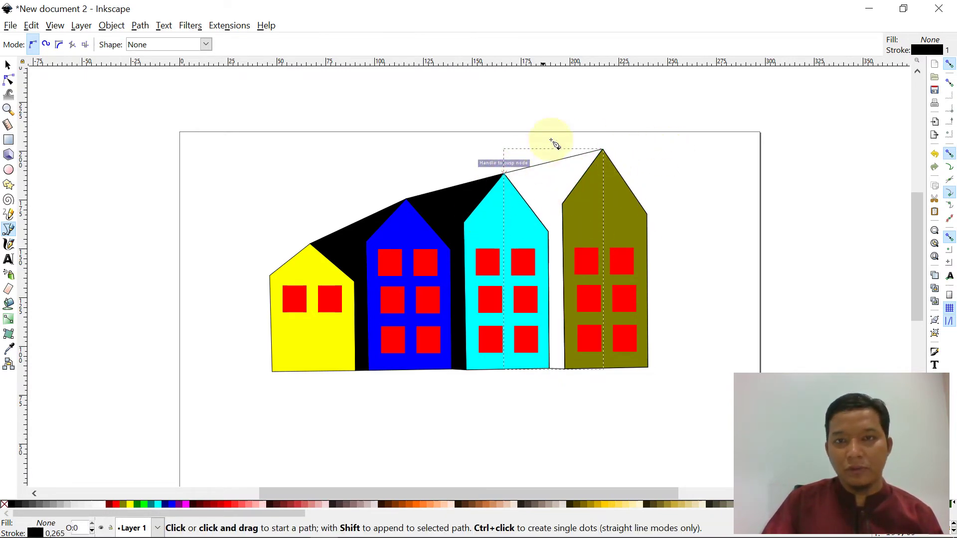
- Fill the connecting shape between the cyan and olive houses with black and deselect it
left_click(8, 503)
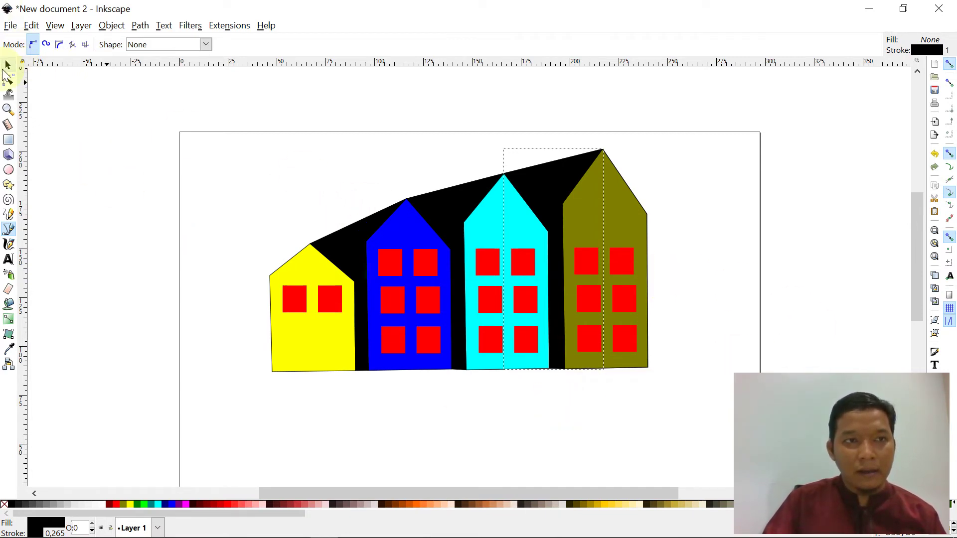
left_click(8, 66)
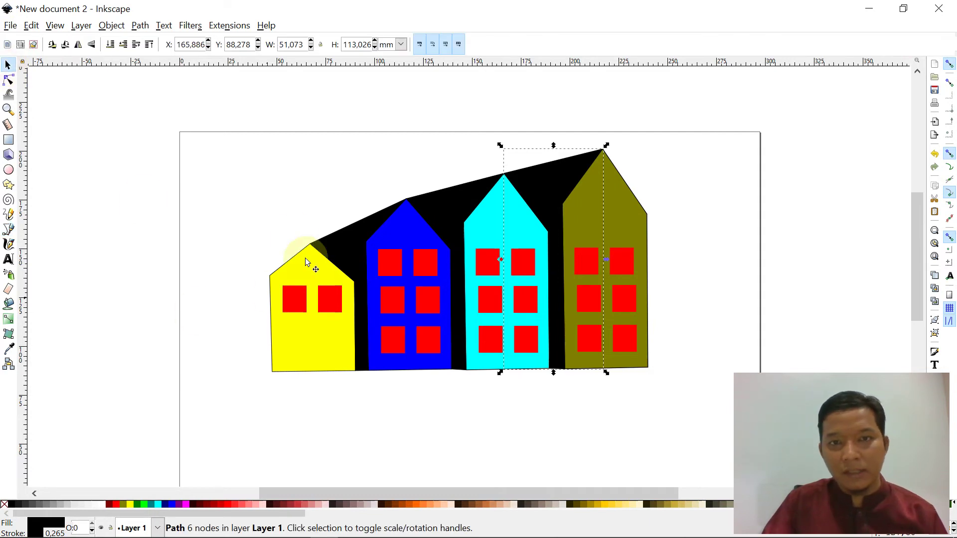
left_click(285, 208)
left_click(318, 342)
left_click(422, 307)
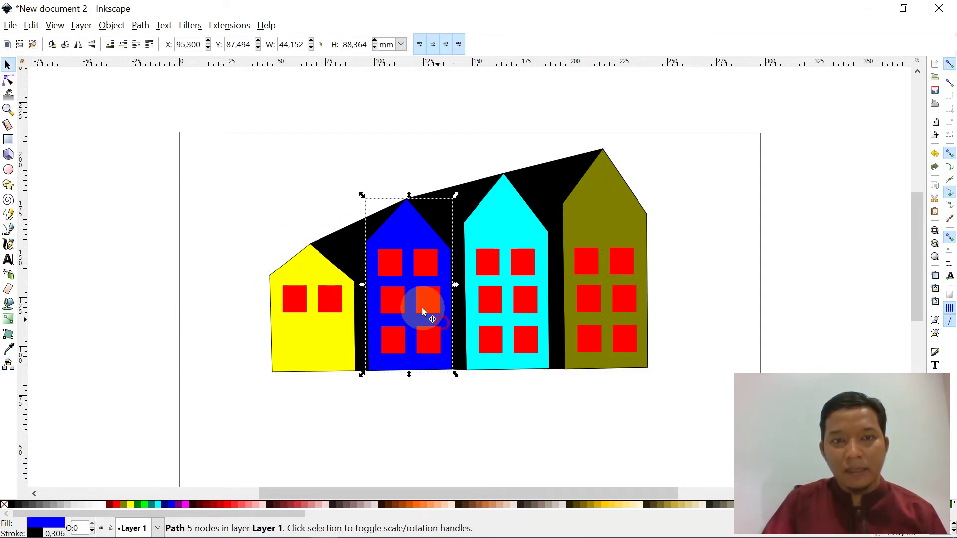
left_click(504, 265)
left_click(560, 230)
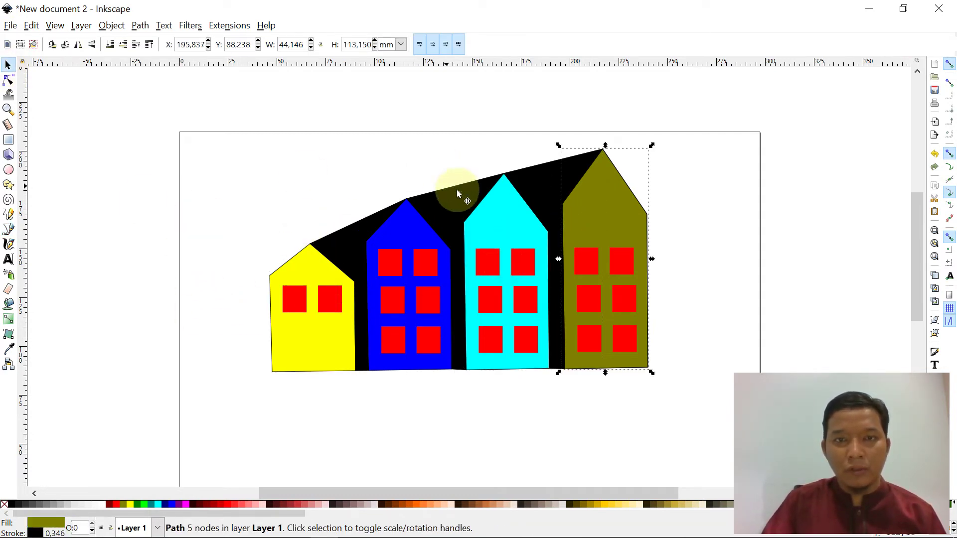
left_click(507, 294)
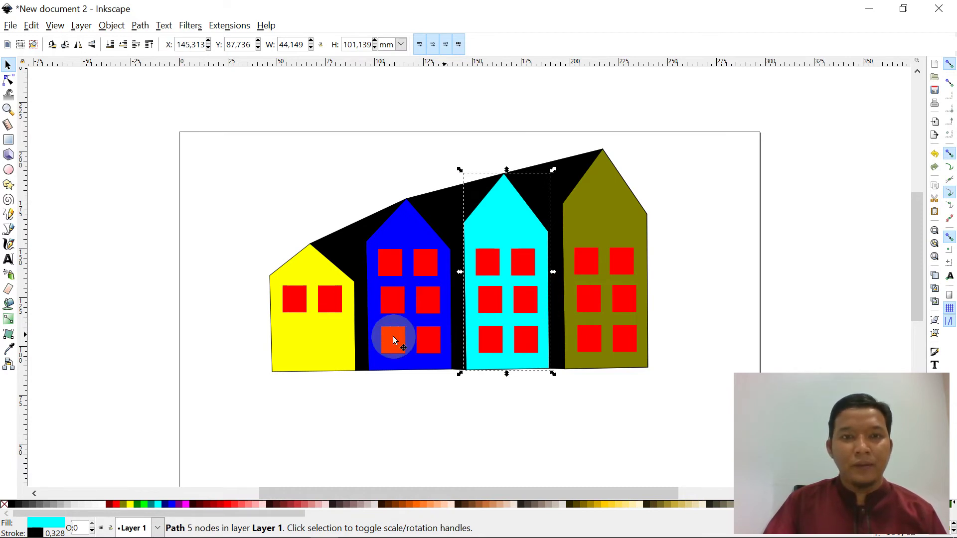
left_click(109, 135)
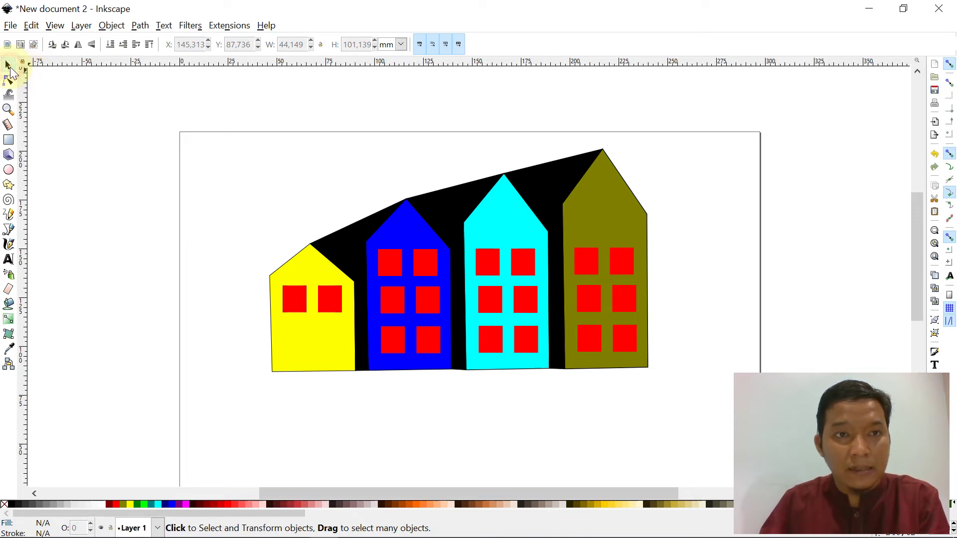
- Select all the houses, windows and black connecting shapes and group them into one object
mouse_move(227, 147)
left_mouse_down()
mouse_move(607, 219)
mouse_move(654, 293)
mouse_move(681, 405)
left_mouse_up()
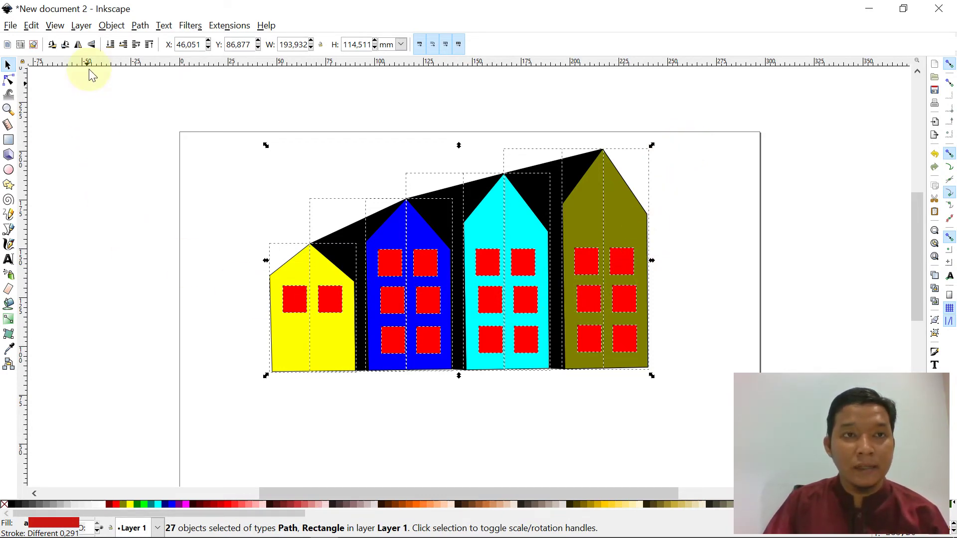
left_click(111, 29)
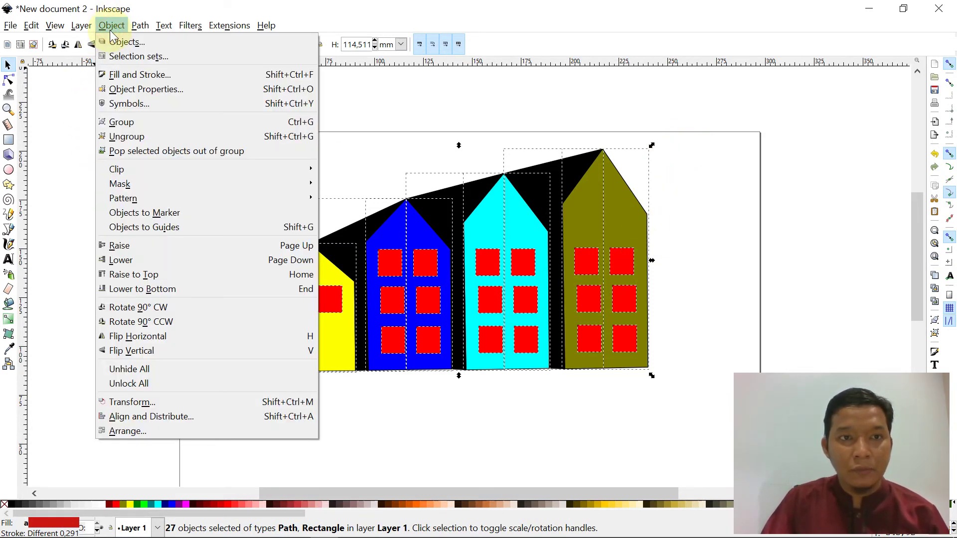
left_click(129, 122)
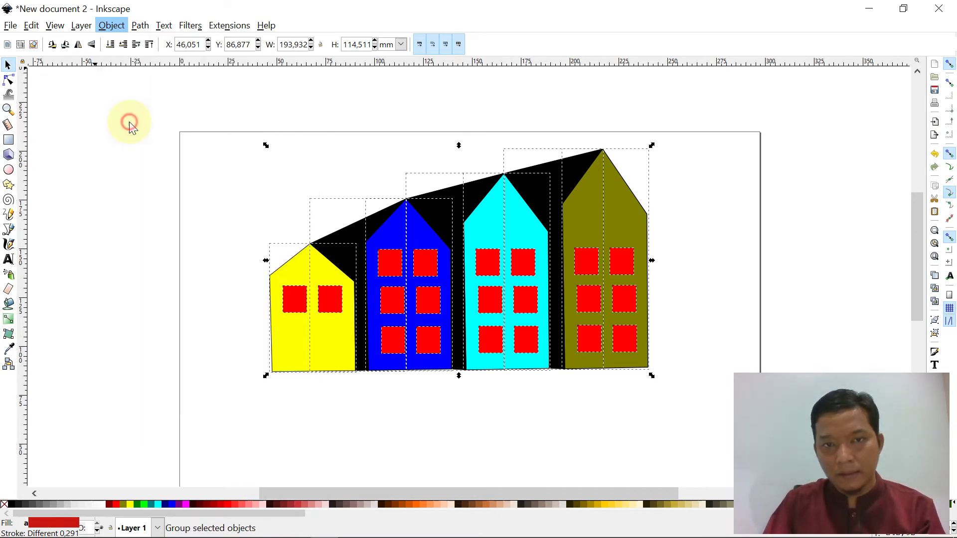
- Move the house group down and slightly right on the page to about X 55.7, Y 58.6 mm, and deselect it
left_click_drag(427, 264, 440, 299)
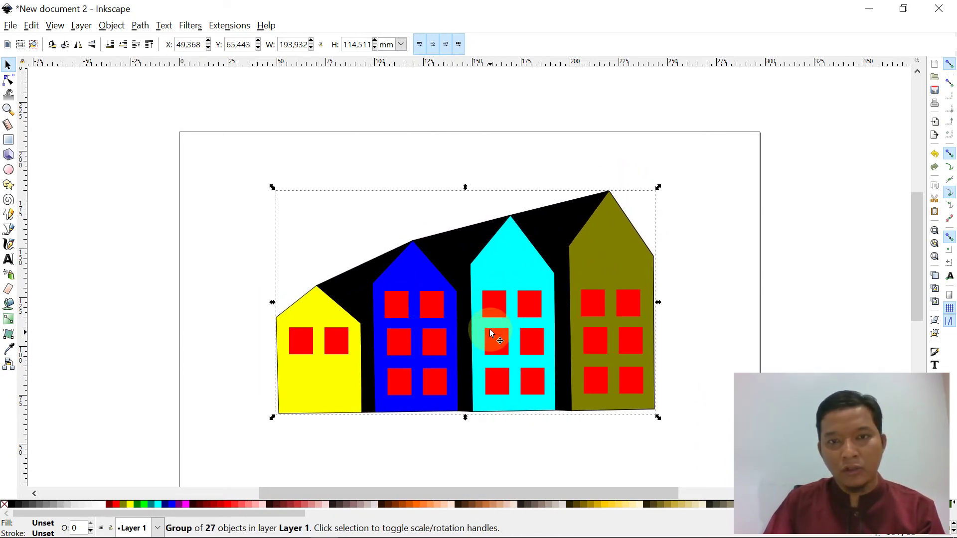
scroll(489, 303, "down", 2)
scroll(510, 300, "down", 2)
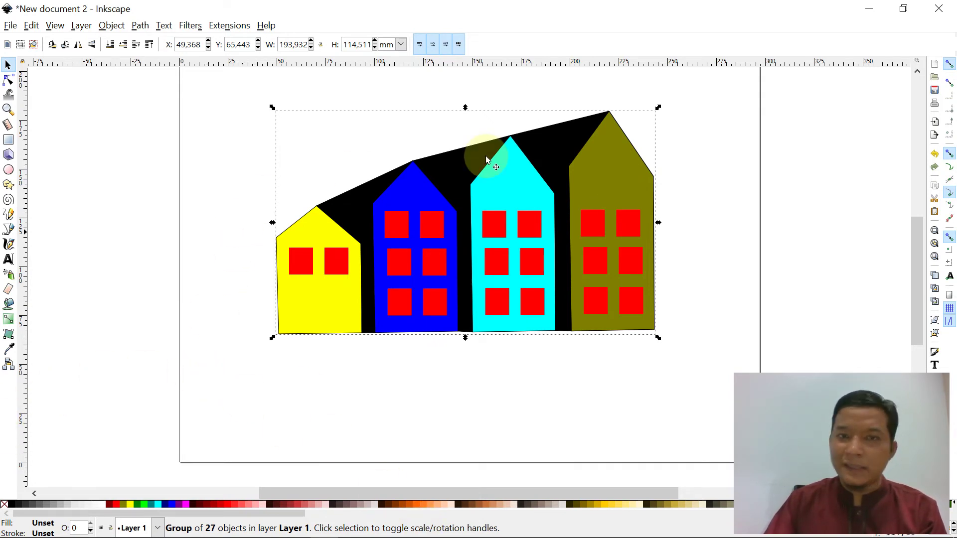
left_click_drag(516, 238, 531, 251)
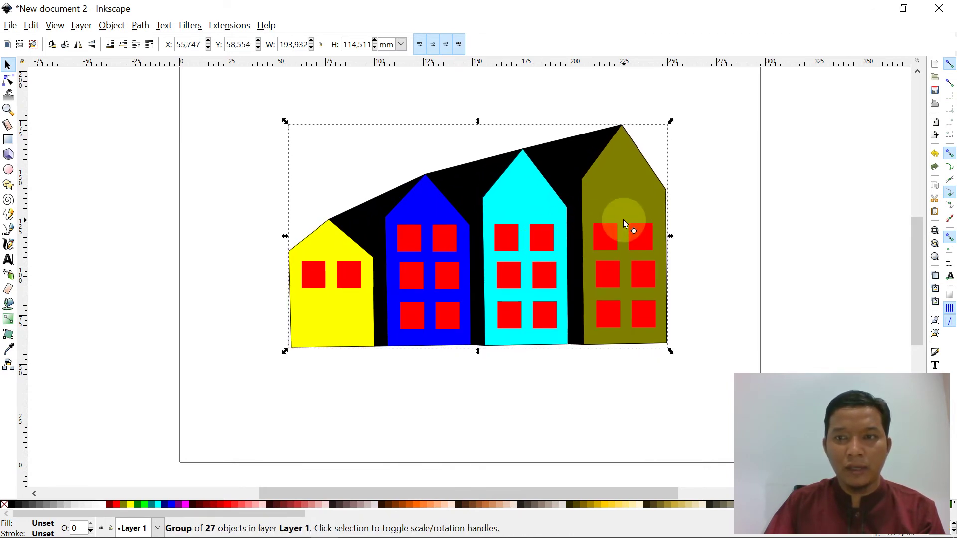
scroll(892, 254, "up", 1)
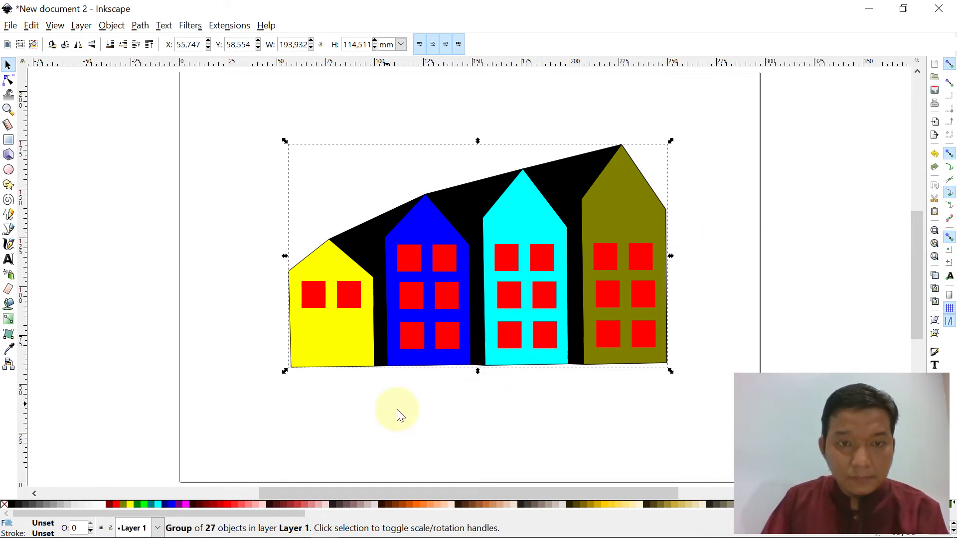
left_click(98, 347)
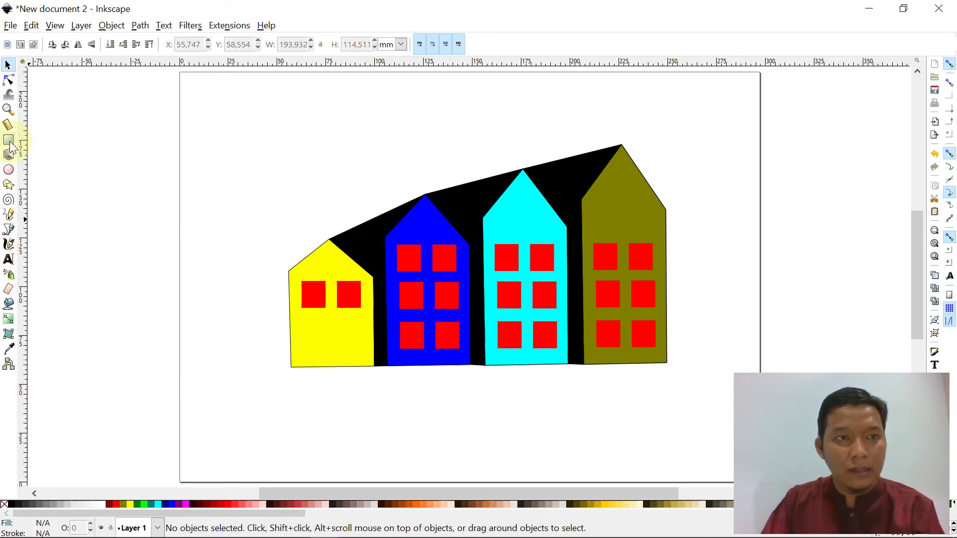
- Draw a black ground rectangle about 303 by 60 mm across the page width, from the houses' baseline to the page's lower edge
left_click(9, 141)
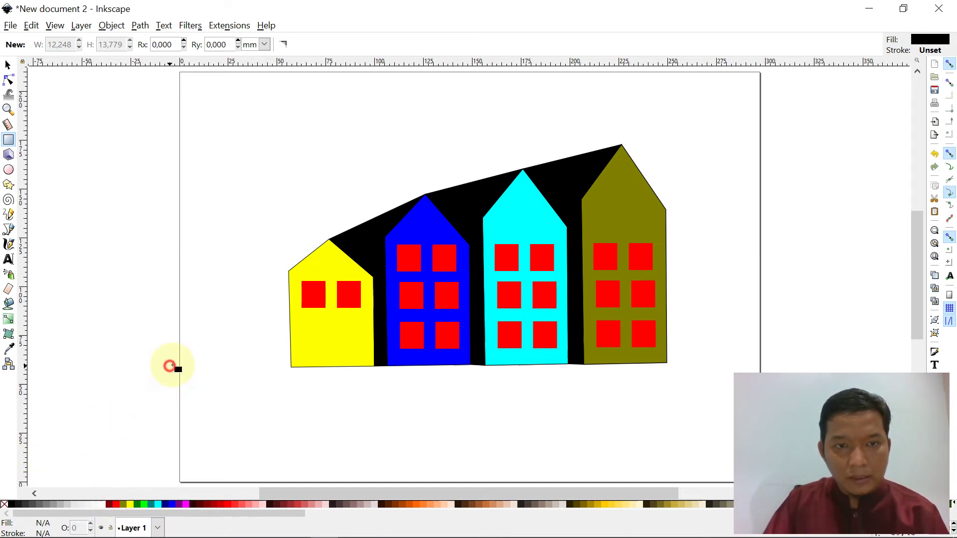
left_click_drag(169, 367, 761, 483)
left_click(277, 389)
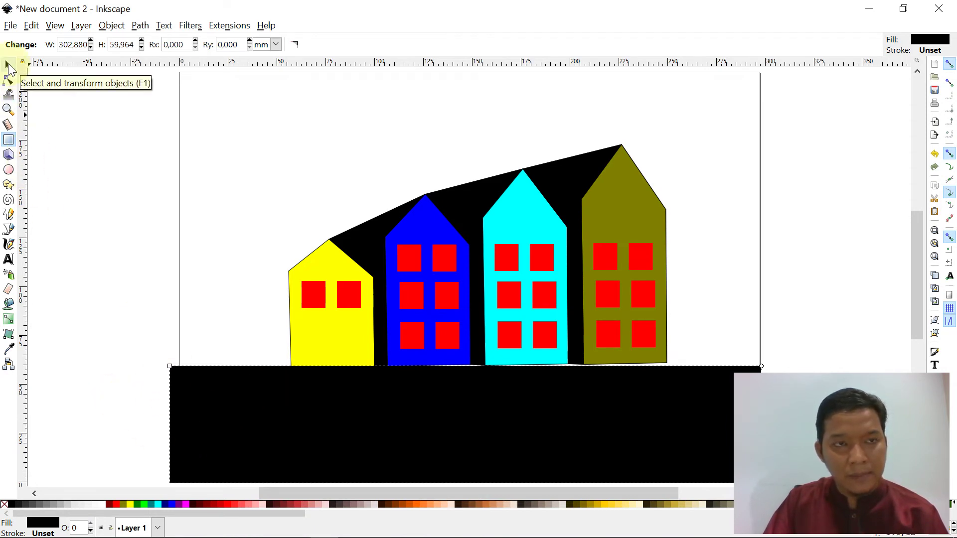
- Narrow the black ground rectangle to about 297.5 mm, aligned with the page's left edge, and lower the house group onto it at about Y 56.3 mm
left_click(9, 66)
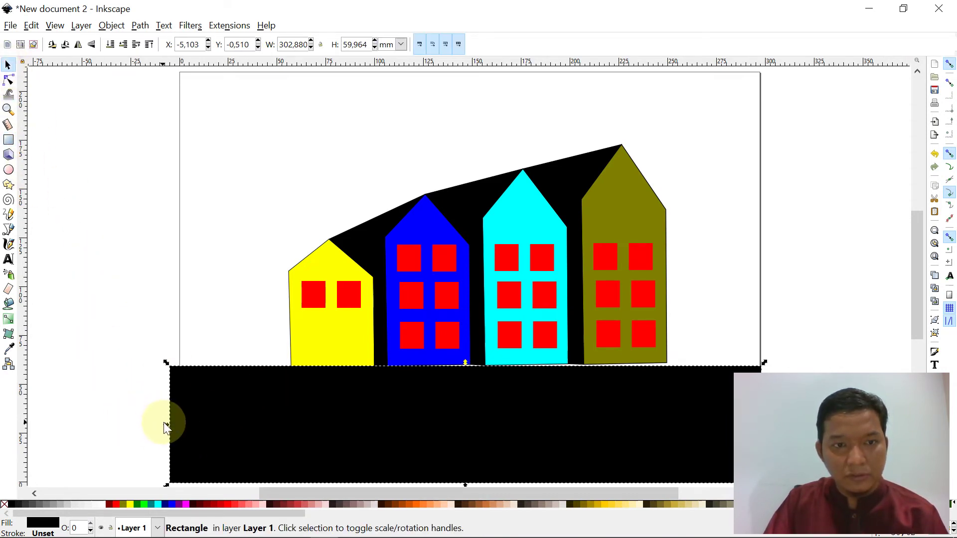
left_click_drag(169, 425, 179, 427)
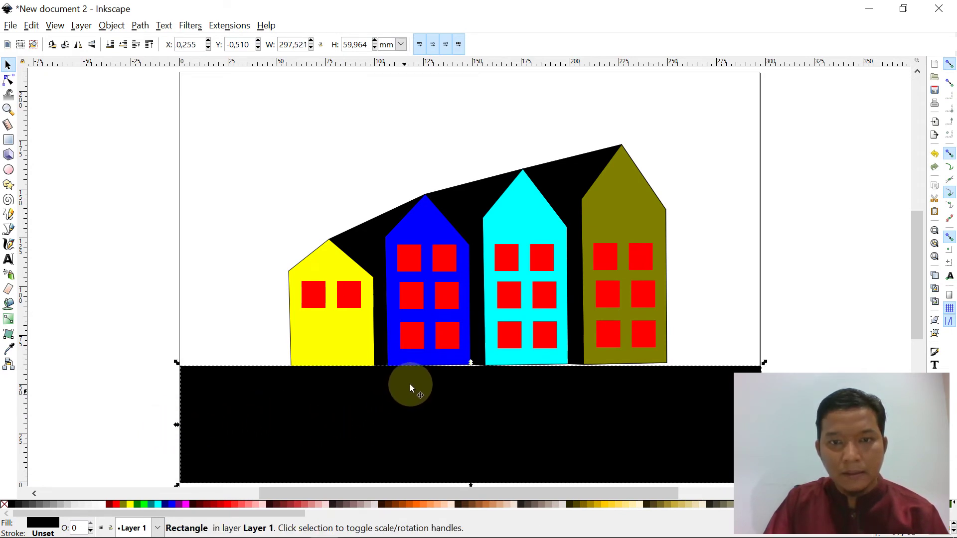
left_click(469, 355)
left_click_drag(471, 350, 471, 356)
left_click(696, 277)
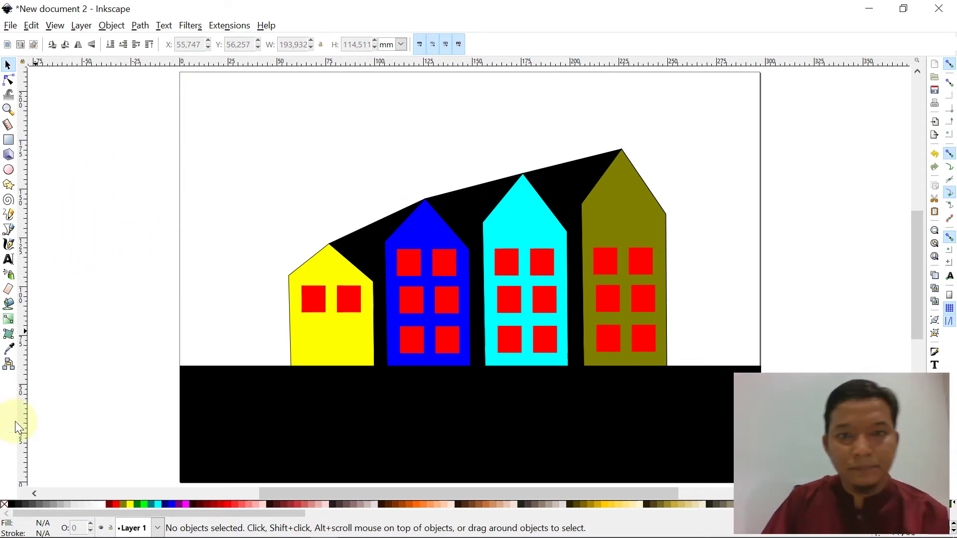
- Draw a dark red sky rectangle about 300 by 151 mm, covering the page from its upper edge down to the black ground, and deselect it
left_click(9, 139)
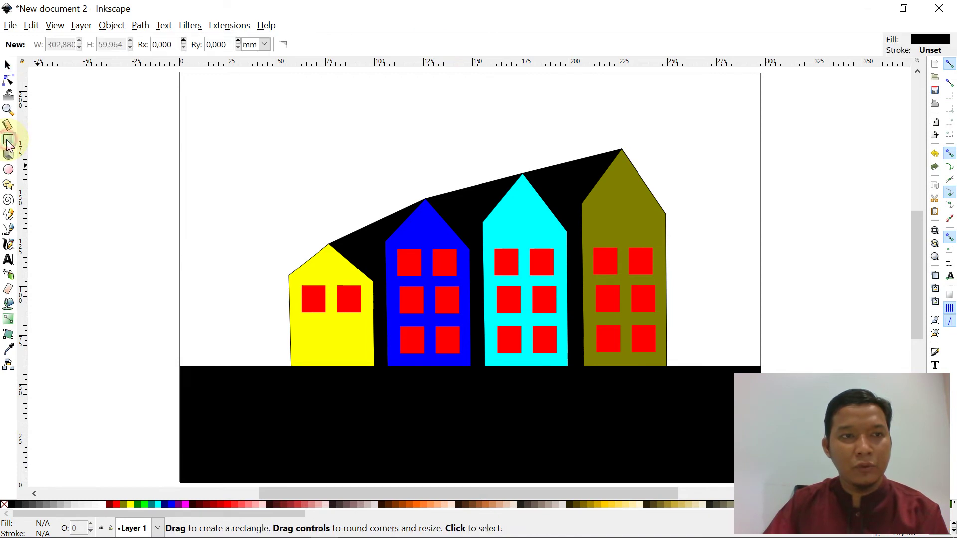
left_click(228, 503)
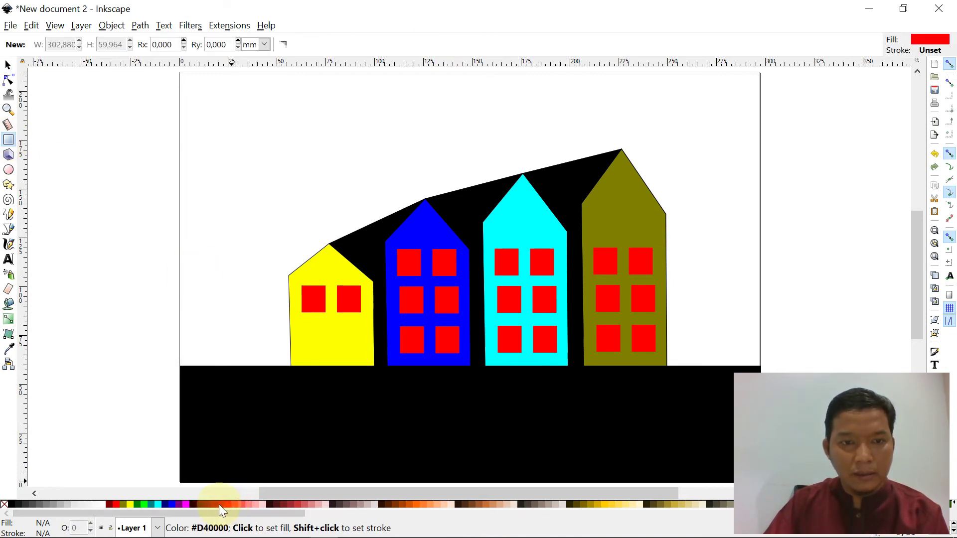
left_click(208, 505)
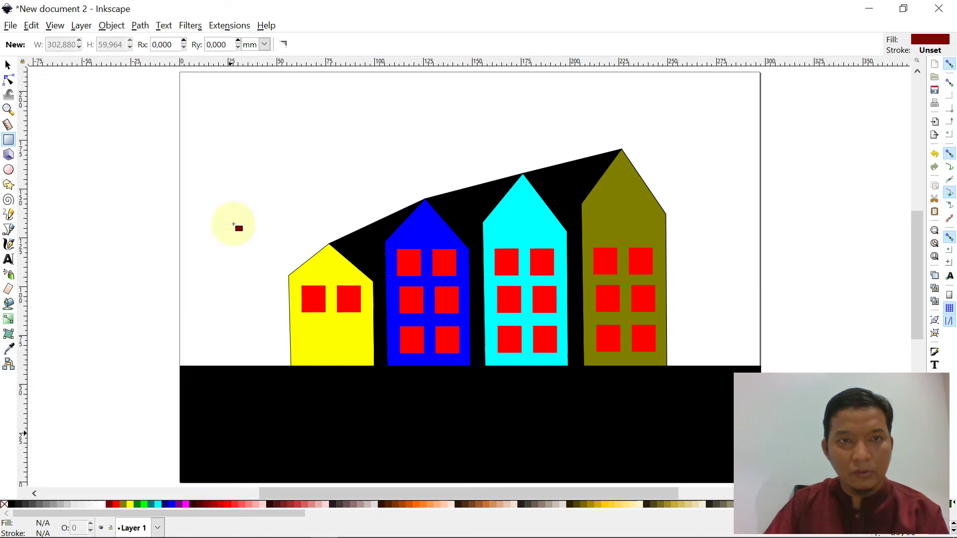
left_click_drag(180, 73, 759, 367)
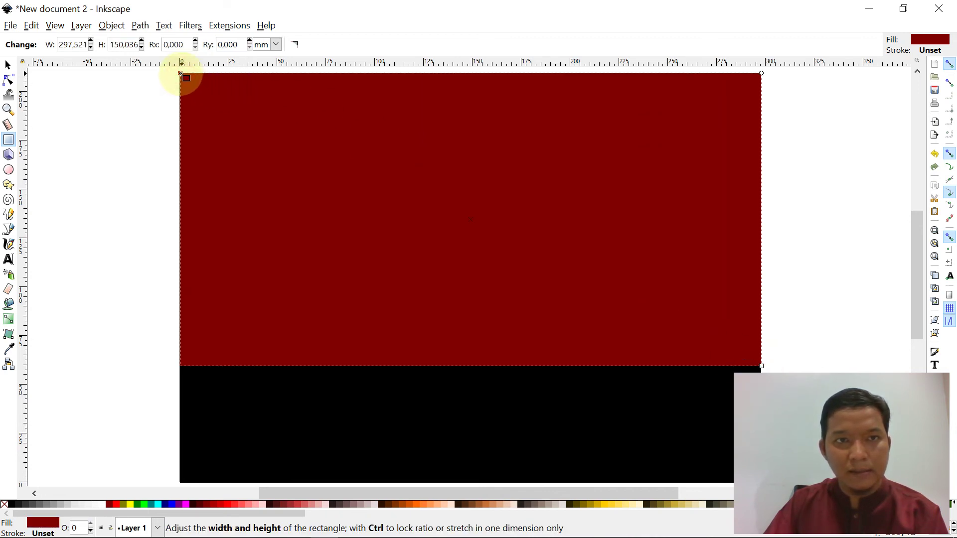
left_click_drag(180, 73, 177, 72)
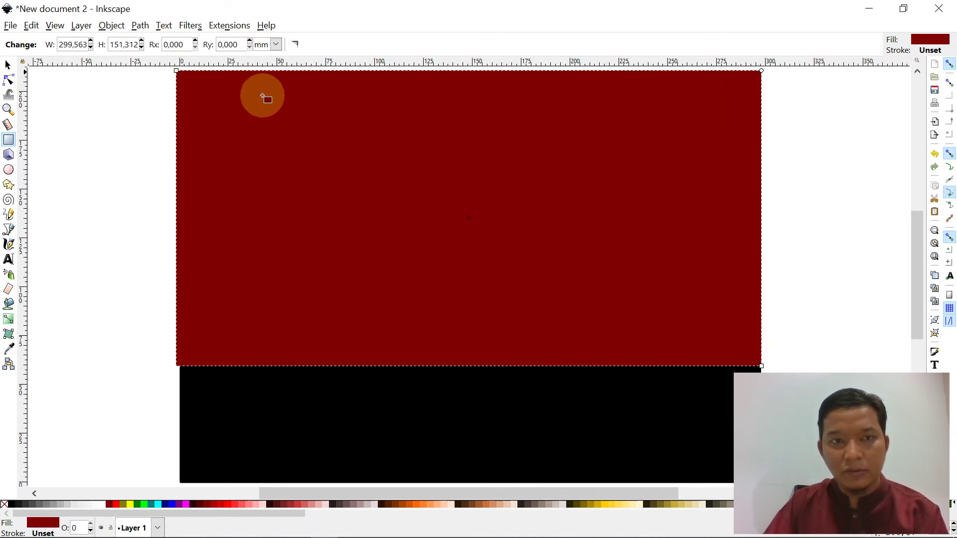
left_click(117, 158)
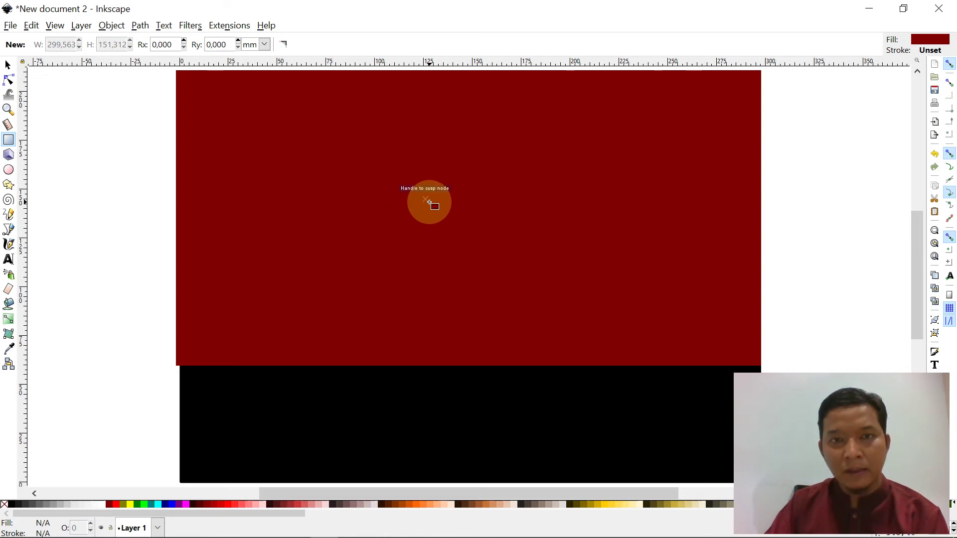
- Lower the dark red sky rectangle to the bottom of the stacking order, behind the house group, and deselect it
left_click(9, 67)
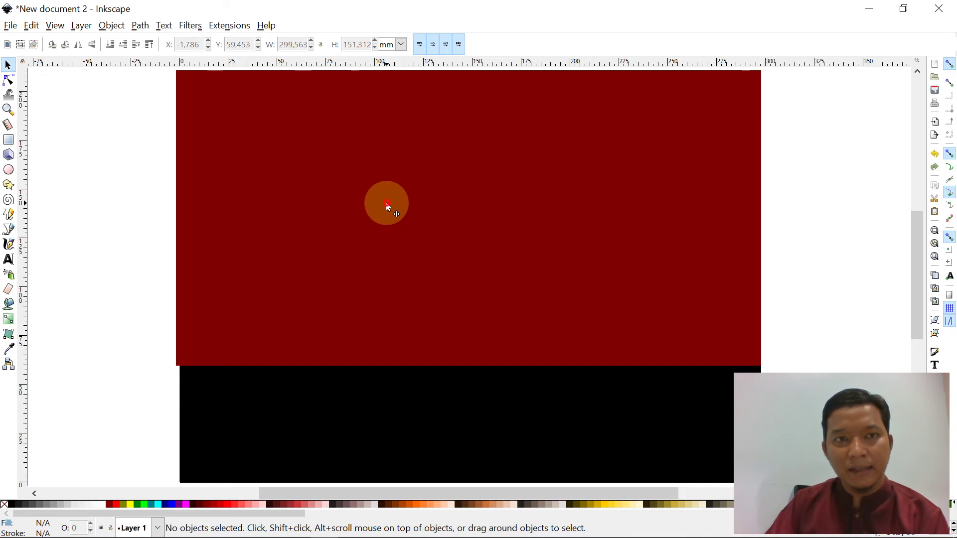
left_click(388, 207)
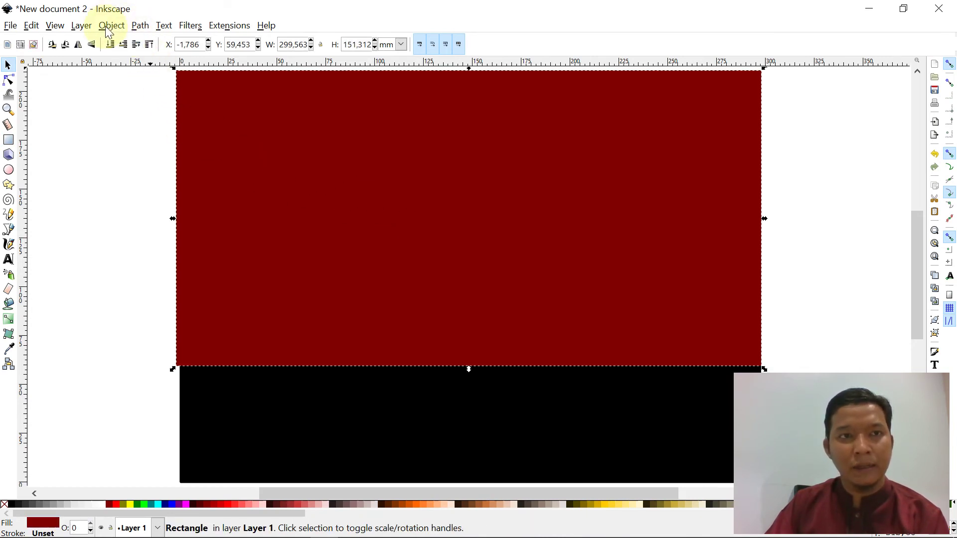
left_click(80, 26)
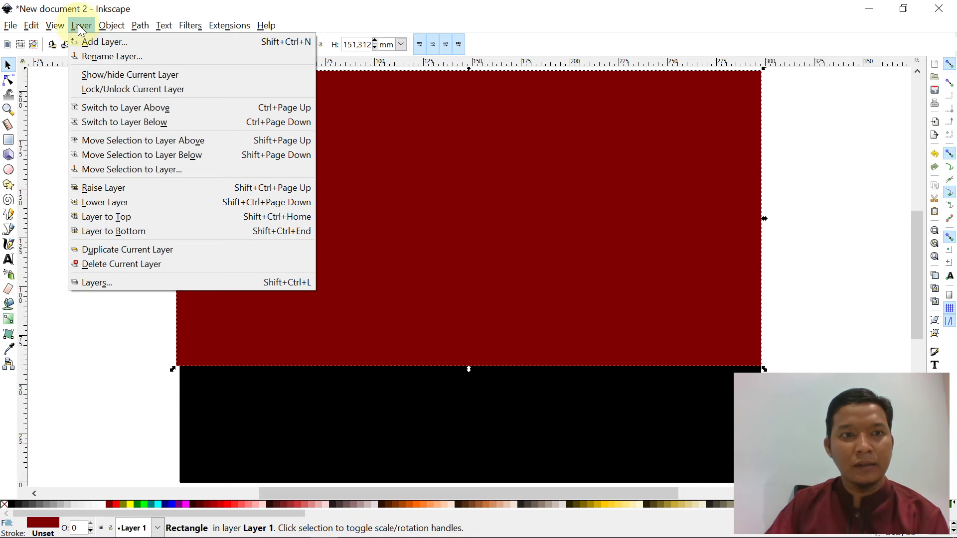
mouse_move(100, 29)
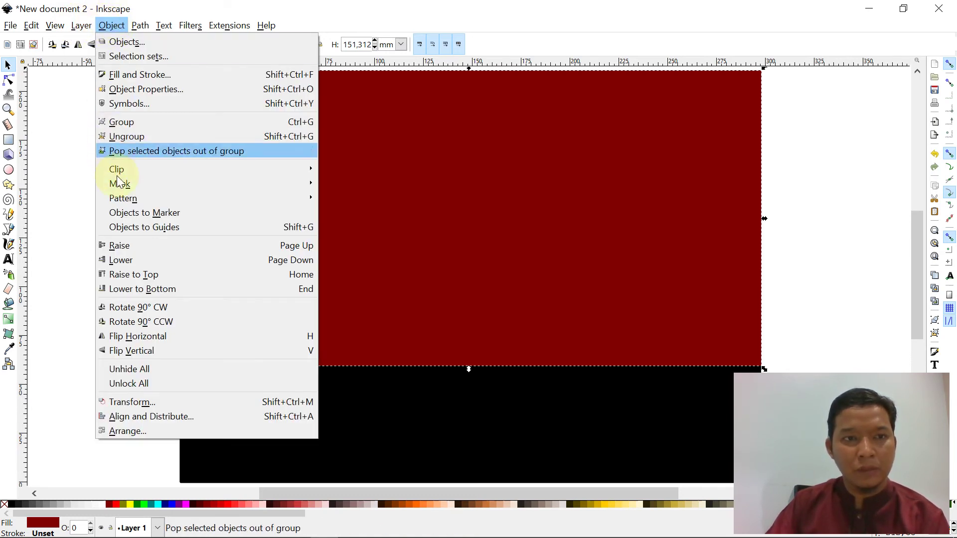
left_click(121, 291)
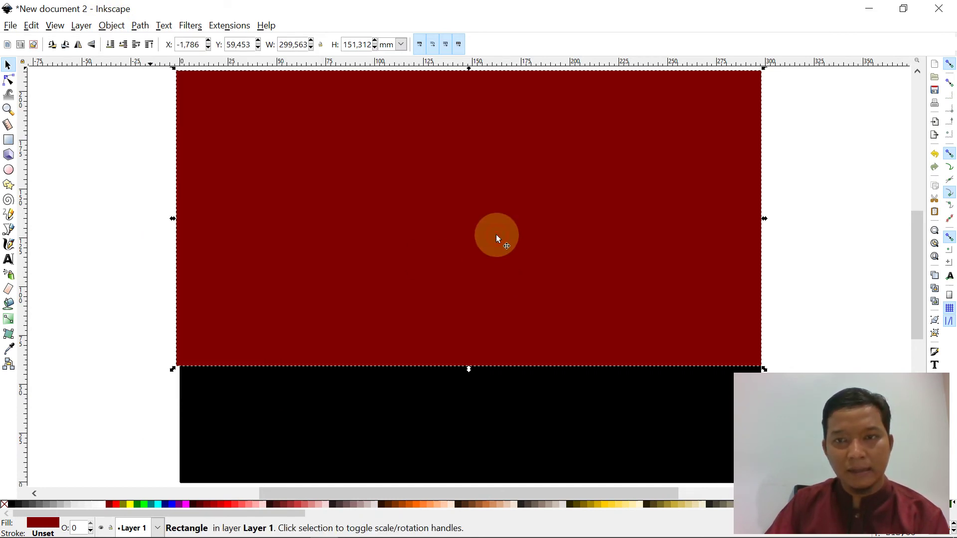
left_click(111, 26)
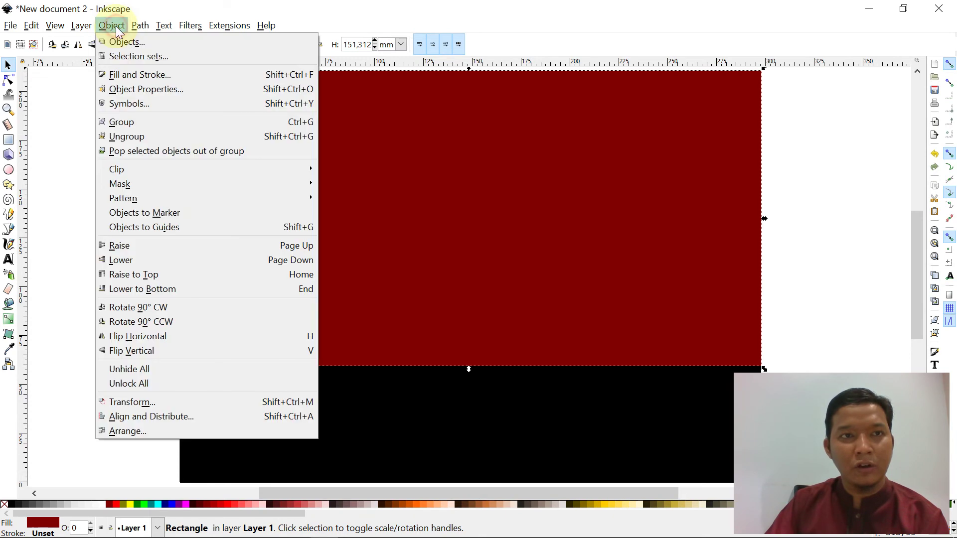
left_click(130, 288)
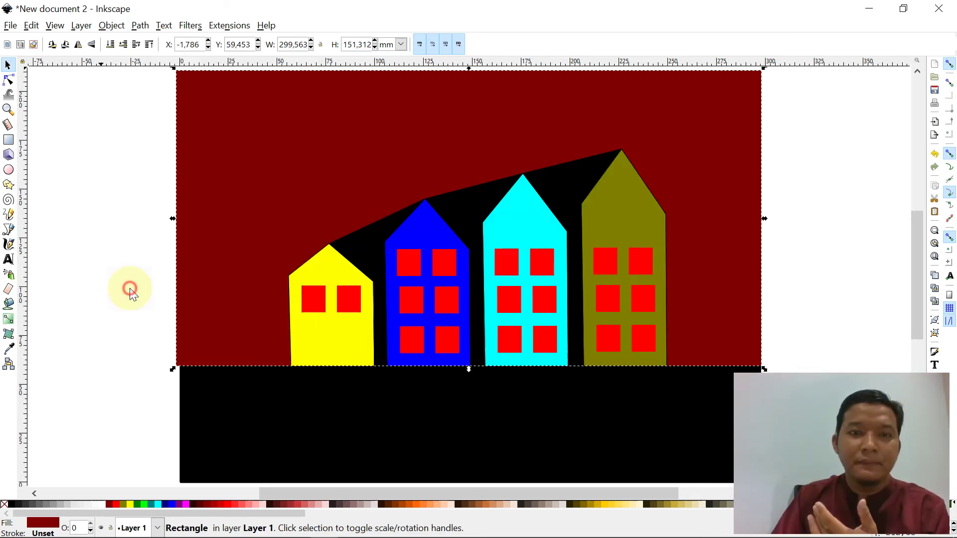
left_click(102, 228)
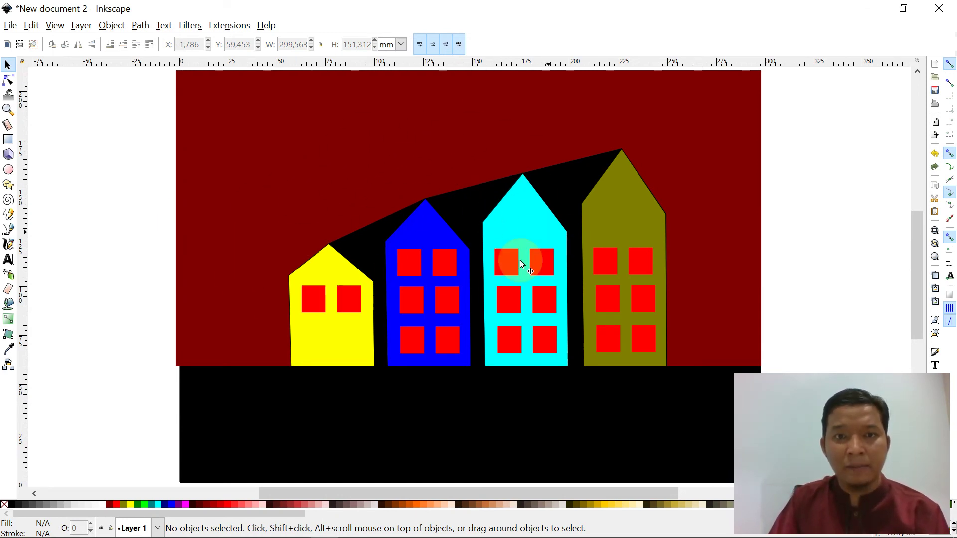
- Draw eight yellow five-pointed stars of varying sizes scattered across the dark red sky above the houses, and deselect them
left_click(8, 186)
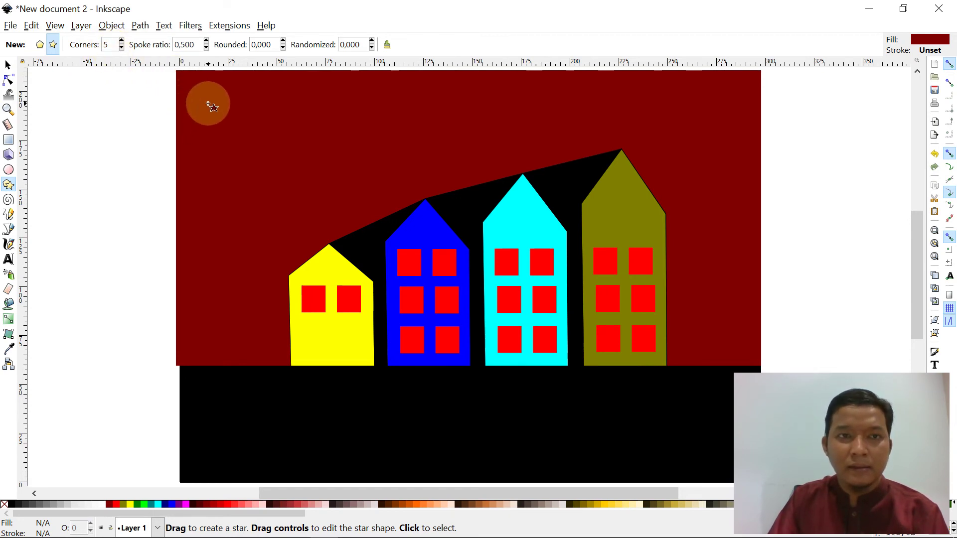
left_click_drag(206, 104, 230, 127)
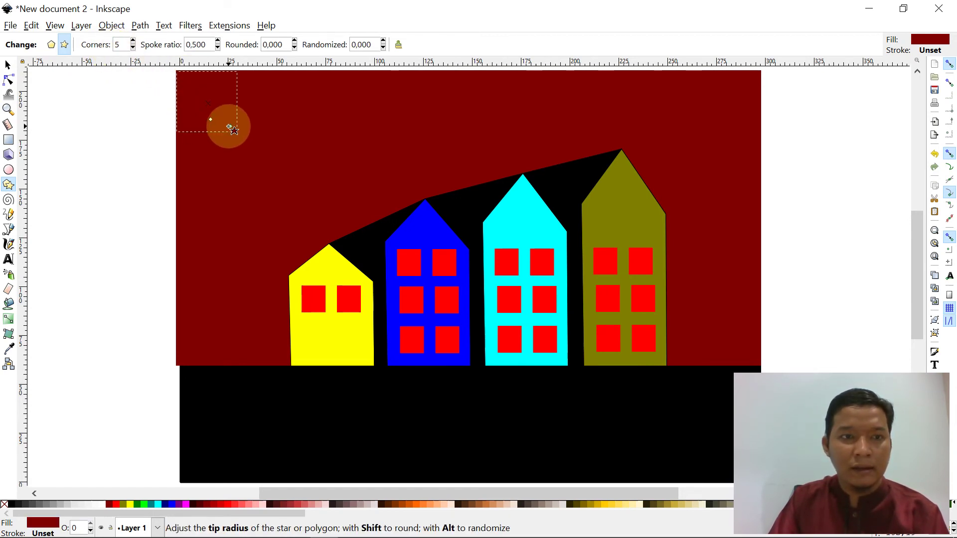
left_click(130, 505)
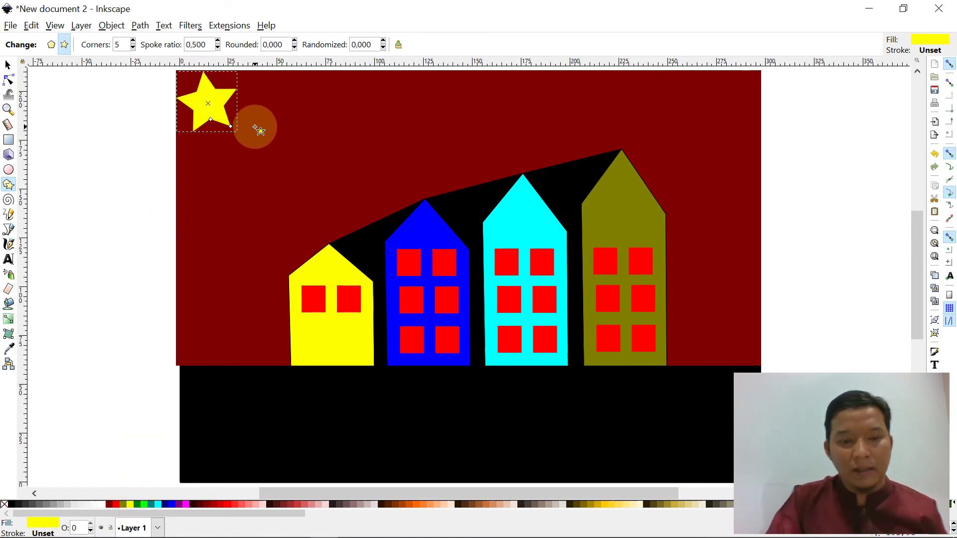
key("ctrl+z")
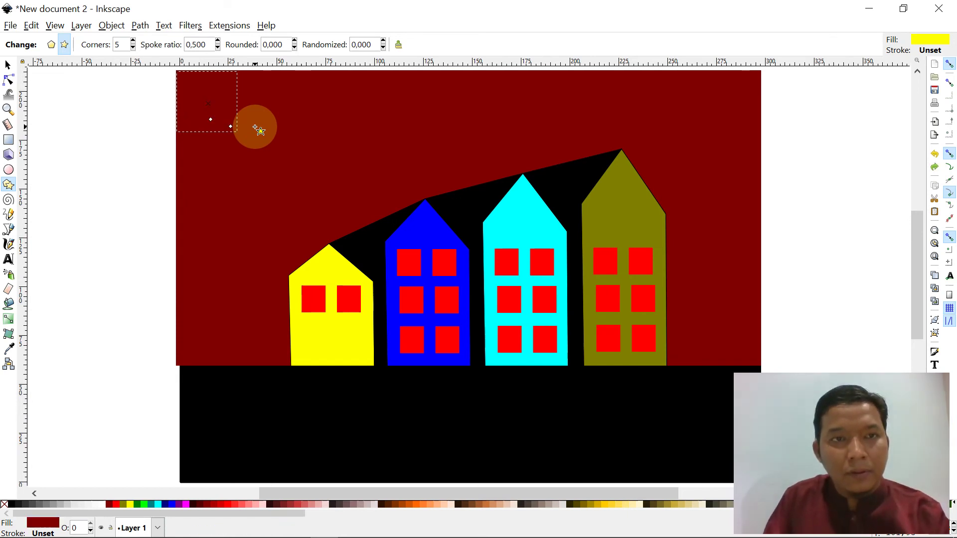
mouse_move(274, 103)
left_mouse_down()
mouse_move(298, 120)
mouse_move(286, 108)
left_mouse_up()
left_click_drag(241, 185, 257, 188)
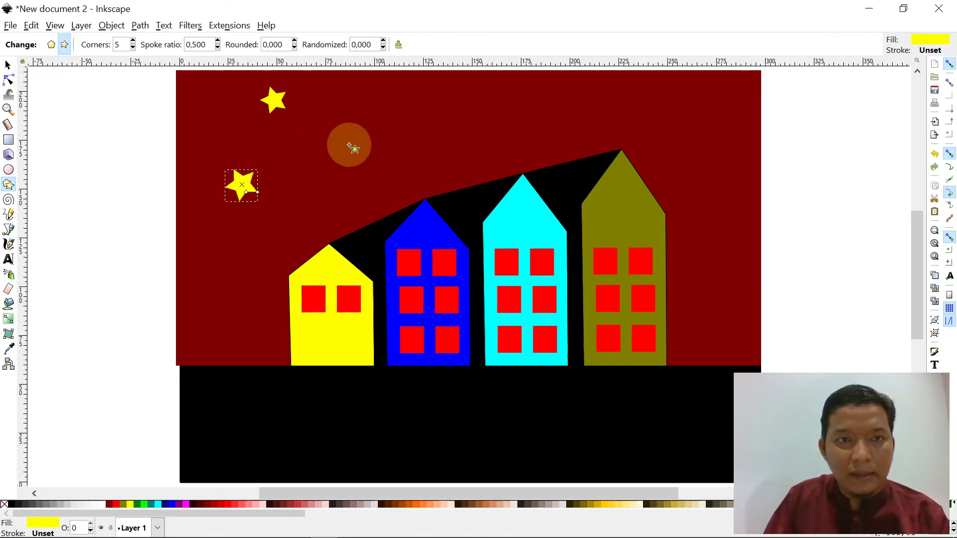
left_click_drag(328, 142, 354, 154)
left_click_drag(419, 133, 566, 116)
left_click_drag(619, 138, 620, 139)
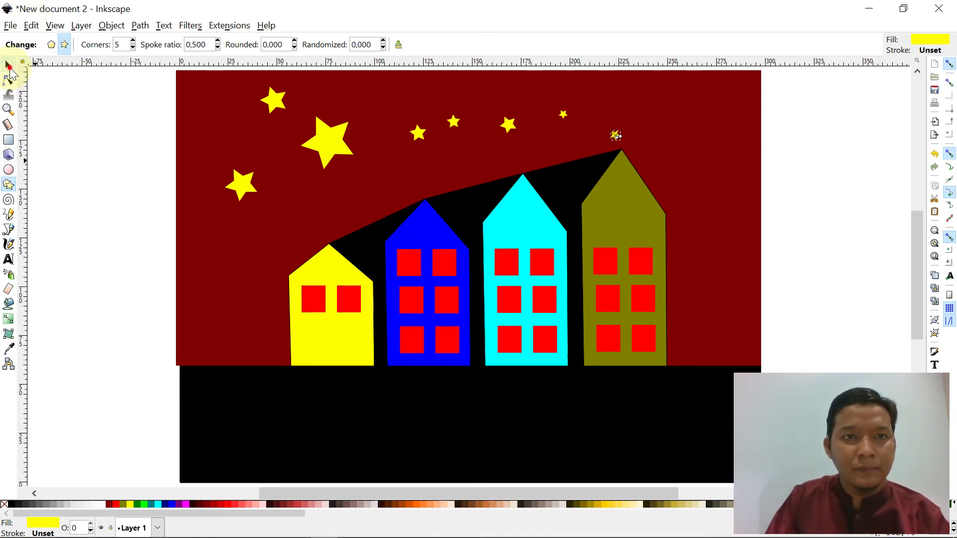
left_click(8, 65)
left_click(137, 219)
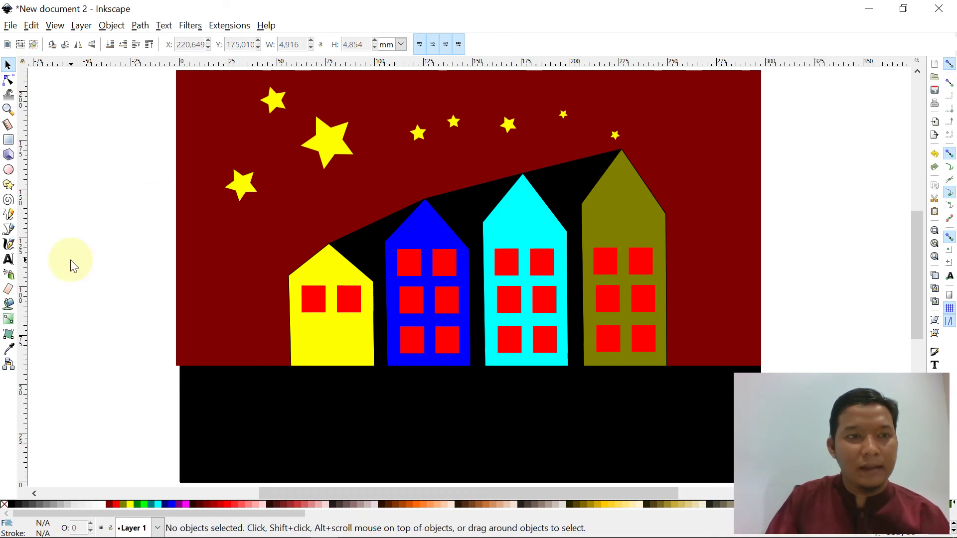
- Add yellow 30 pt sans-serif text on the black ground reading "gambar karya", the author's first name, and "6 andalusia"
left_click(9, 260)
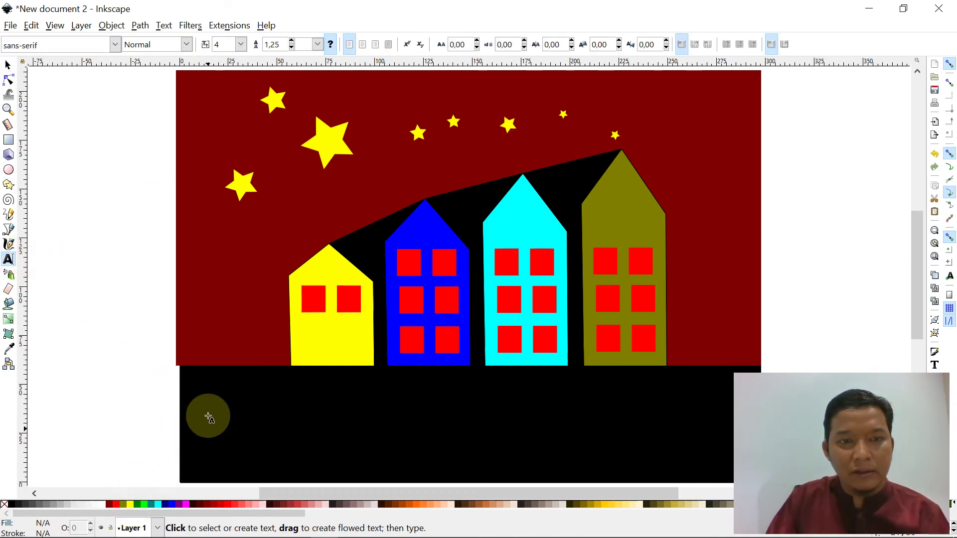
left_click(256, 412)
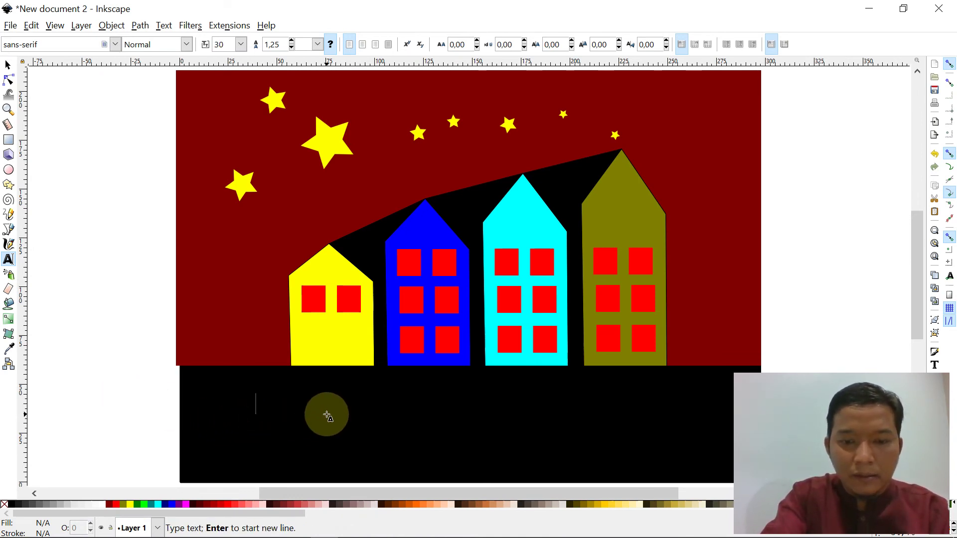
type("abc")
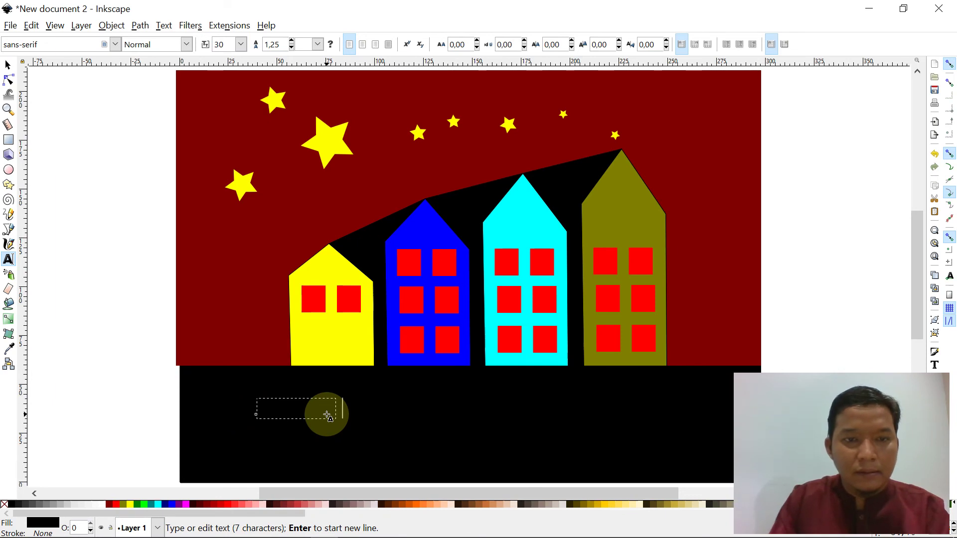
left_click(130, 504)
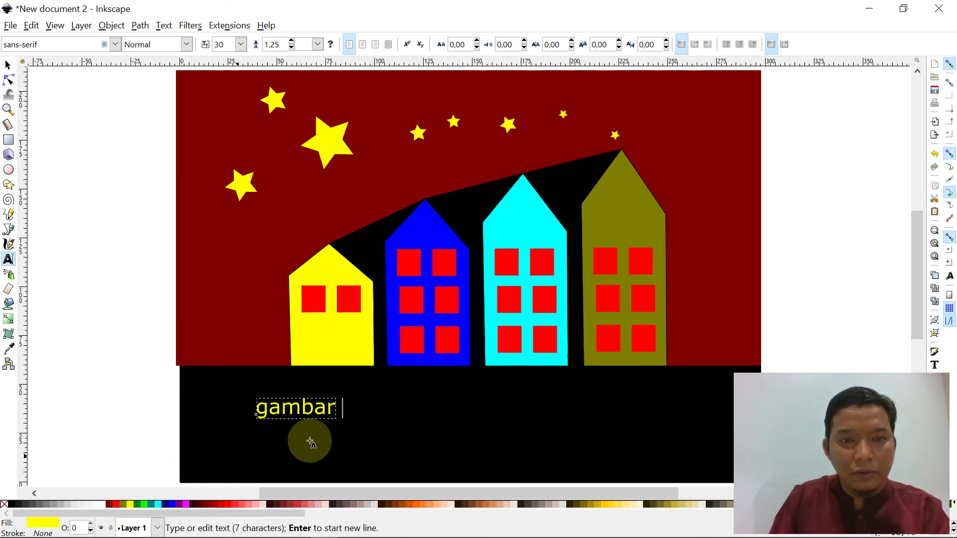
type("kar")
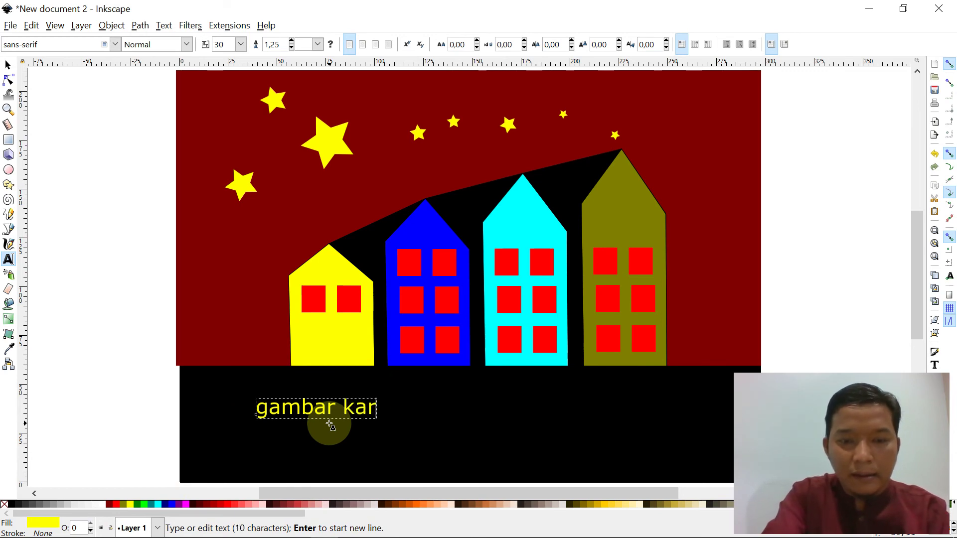
type("ya iqbal")
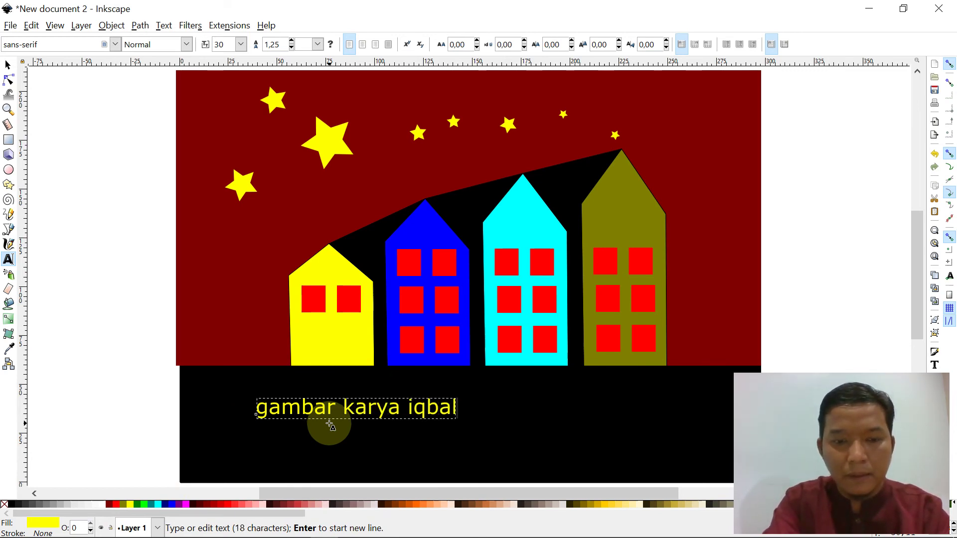
type(" 6 andal")
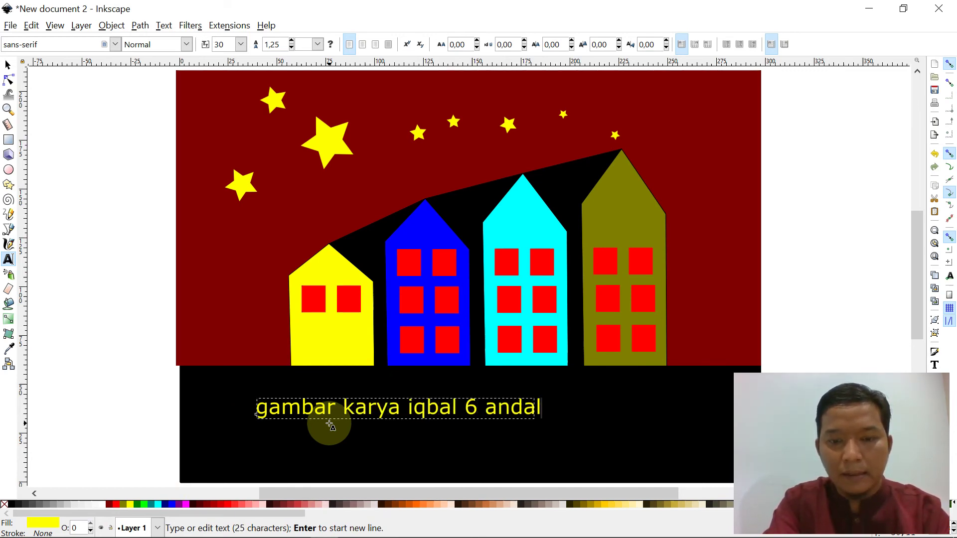
type("usia")
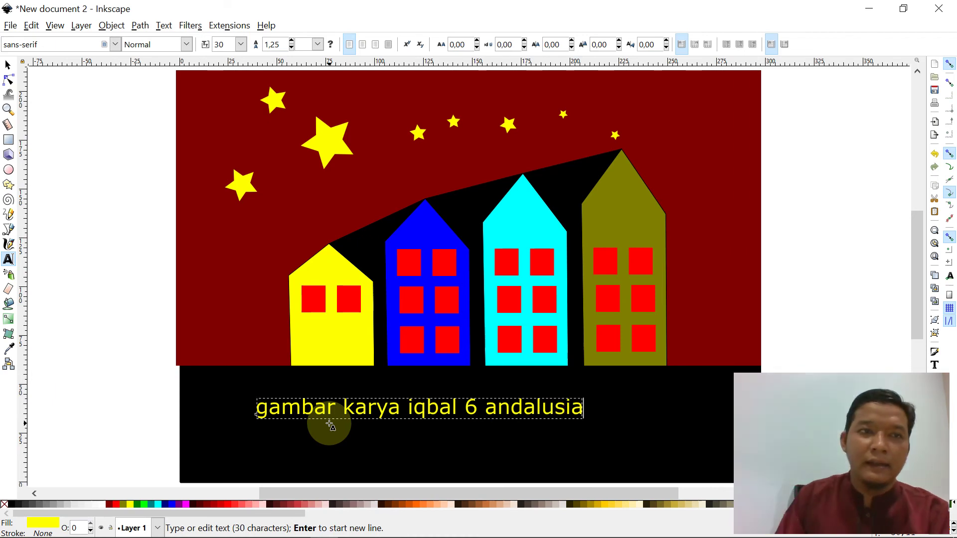
left_click(7, 66)
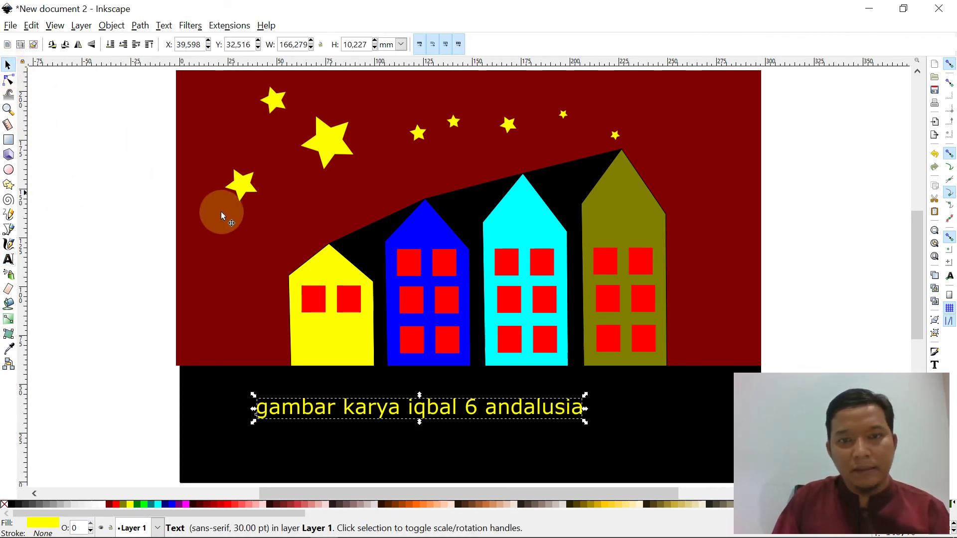
- Select the dark red sky rectangle, start a PNG export of the selection, and choose the Saved Pictures folder inside Pictures as the destination
left_click(225, 316)
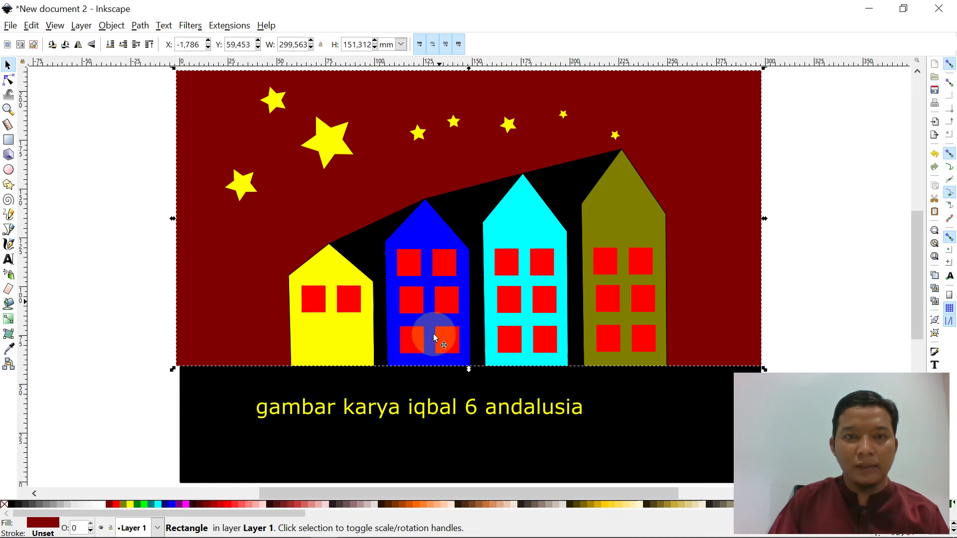
left_click(10, 26)
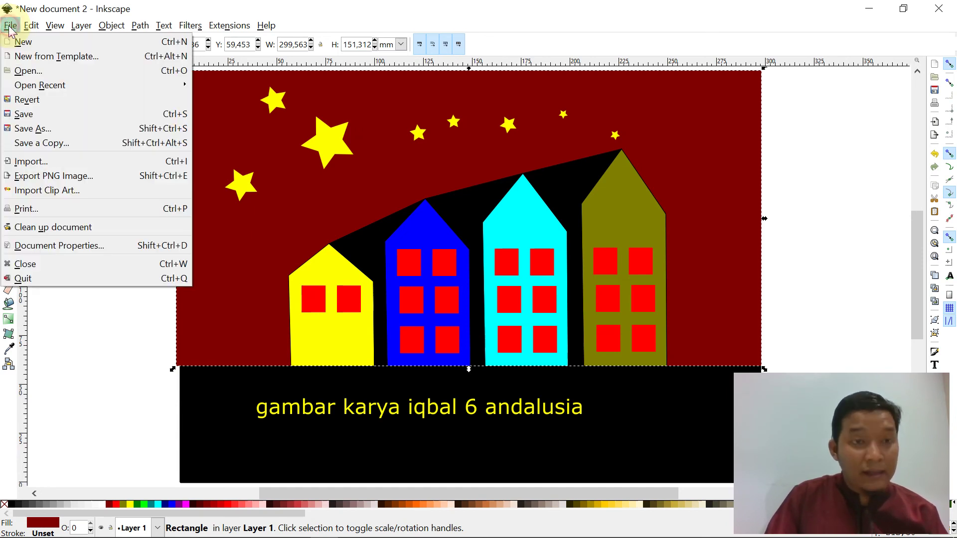
left_click(52, 174)
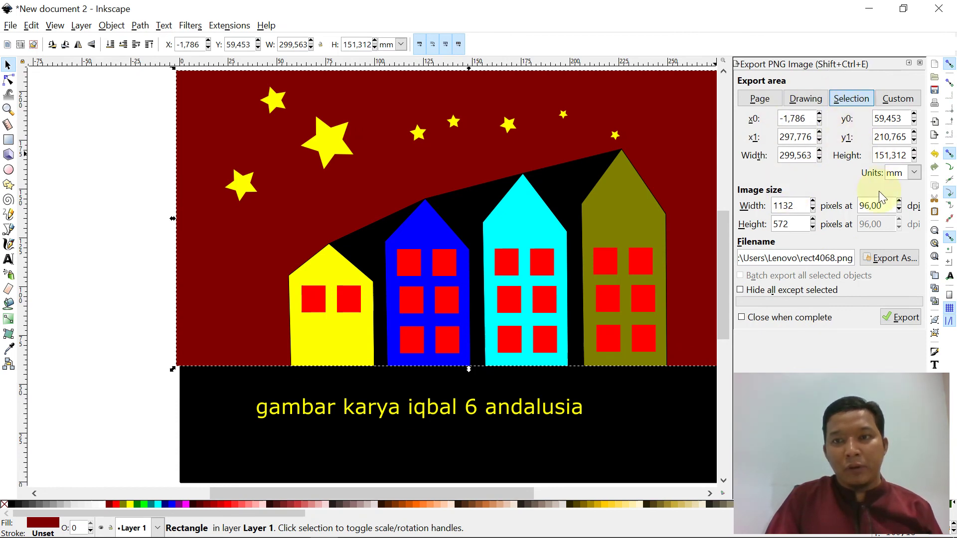
left_click(883, 259)
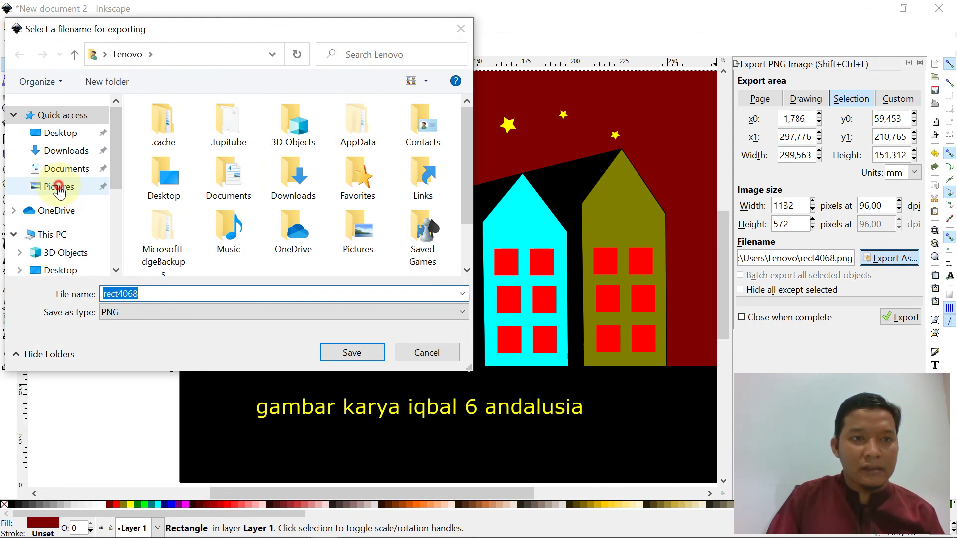
left_click(59, 187)
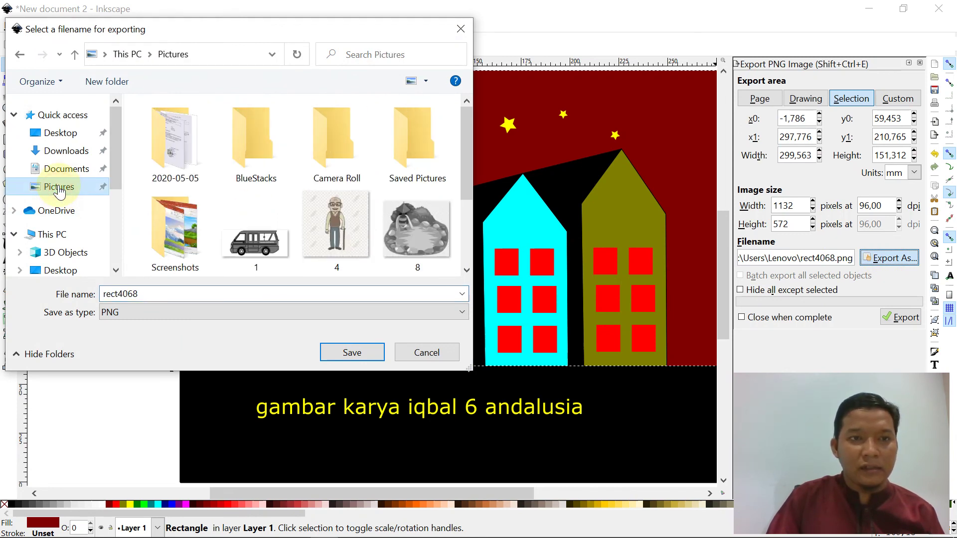
double_click(417, 138)
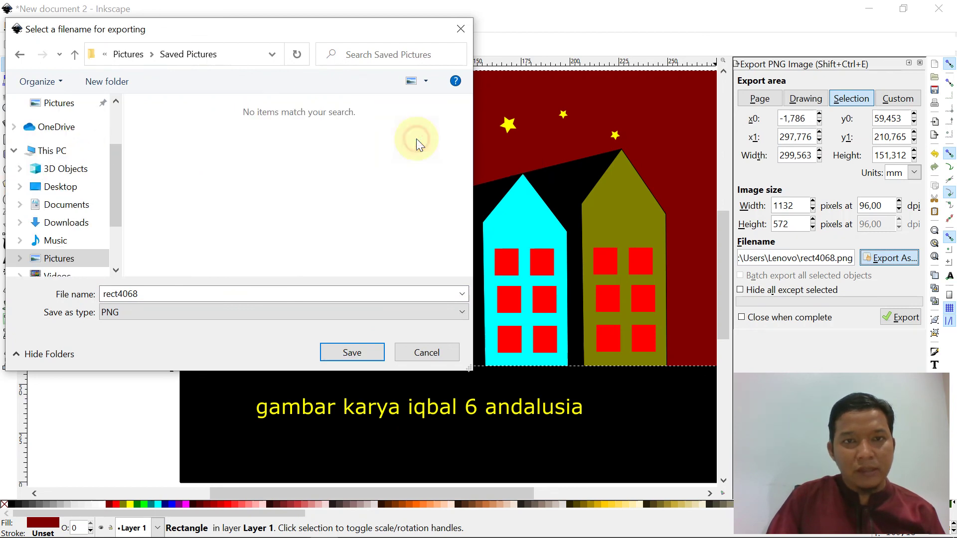
- Name the PNG export file with the author's first name followed by "-6andalusia-latihan5" and accept the file name
left_click(159, 296)
double_click(159, 296)
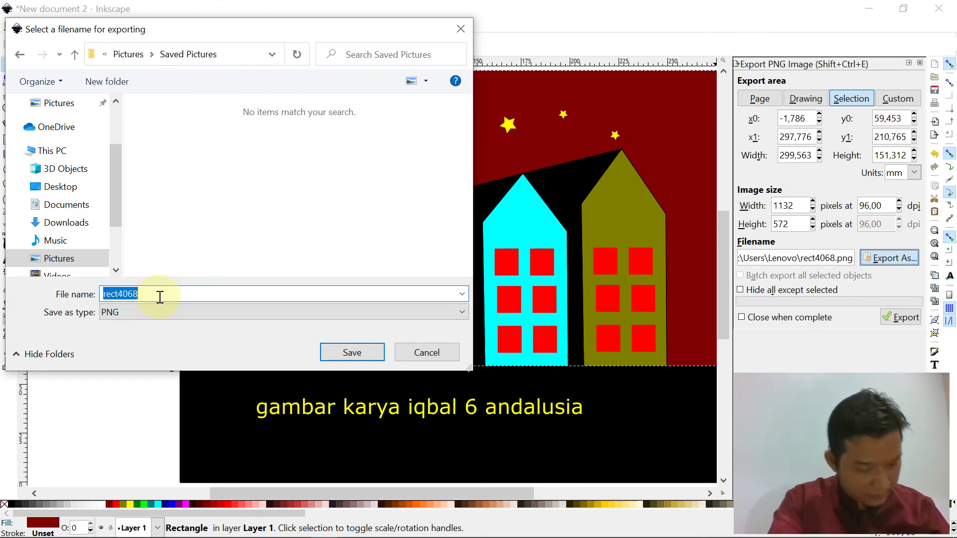
type("iqbal-")
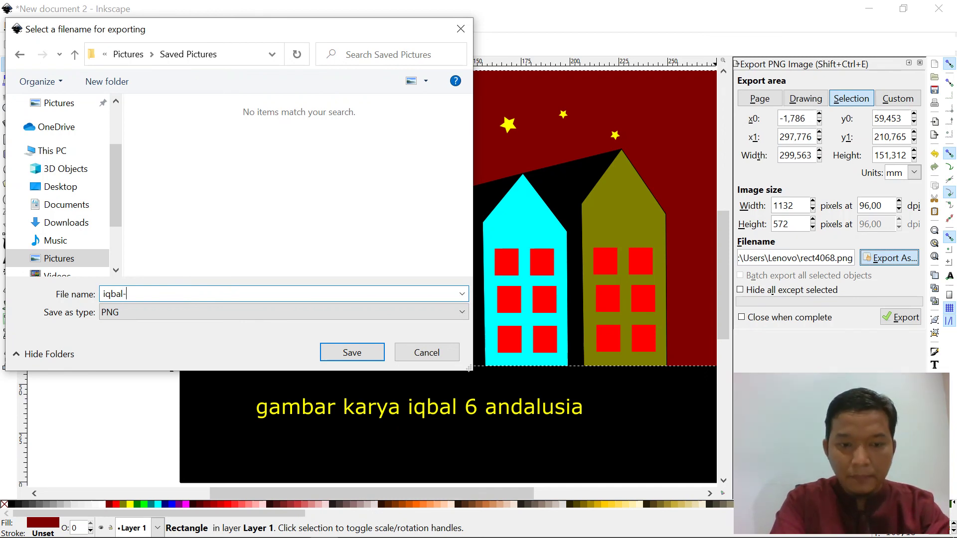
type("6 andaluisa")
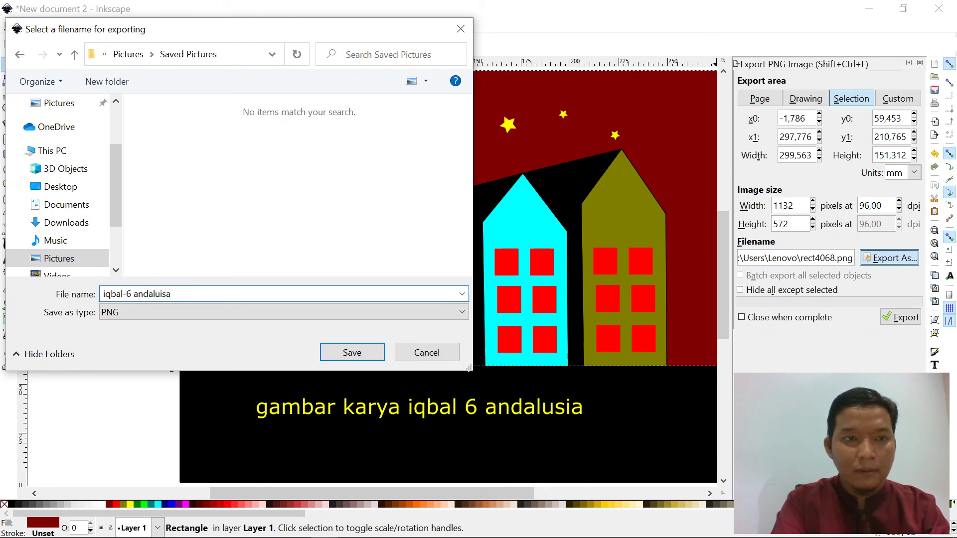
key("BackSpace")
key("BackSpace")
key("BackSpace")
key("BackSpace")
key("BackSpace")
key("BackSpace")
key("BackSpace")
key("BackSpace")
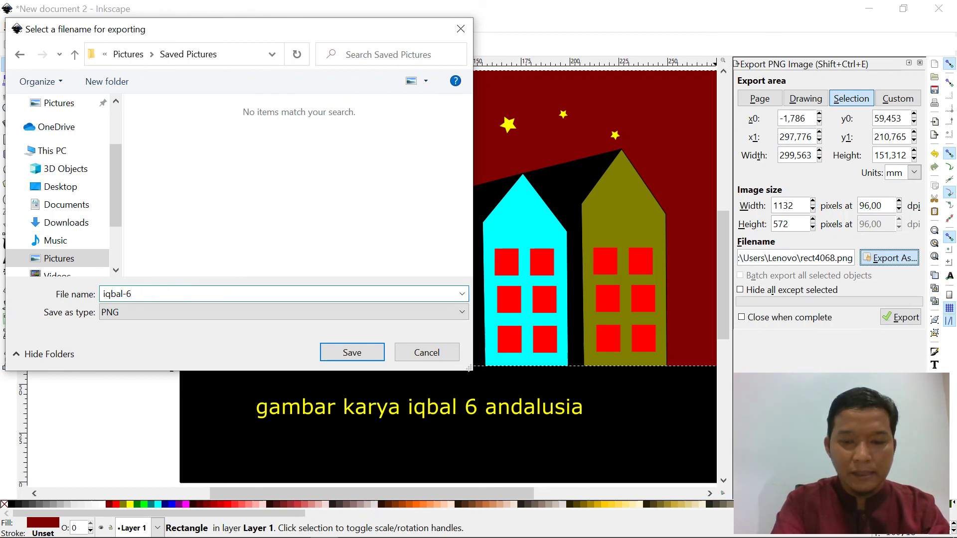
type("andalu")
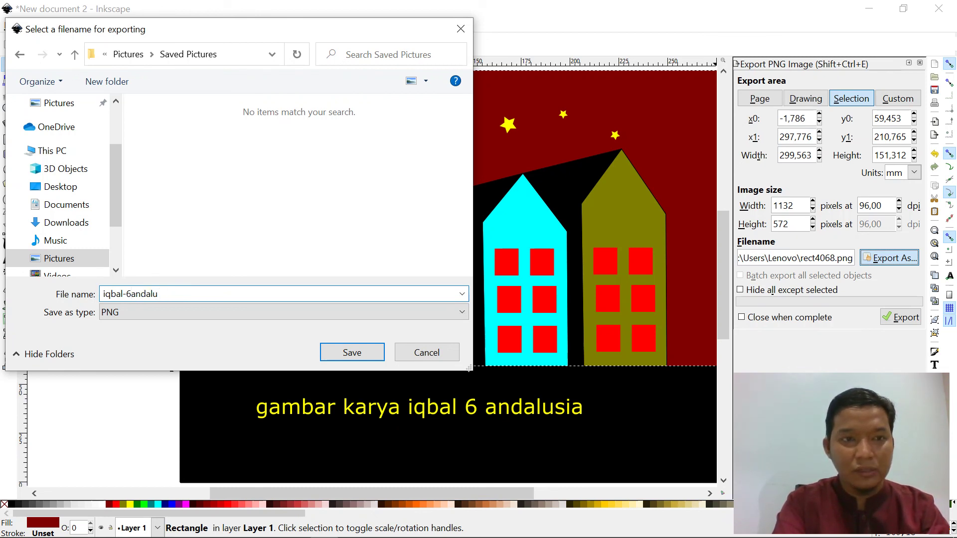
type("is")
key("BackSpace")
key("BackSpace")
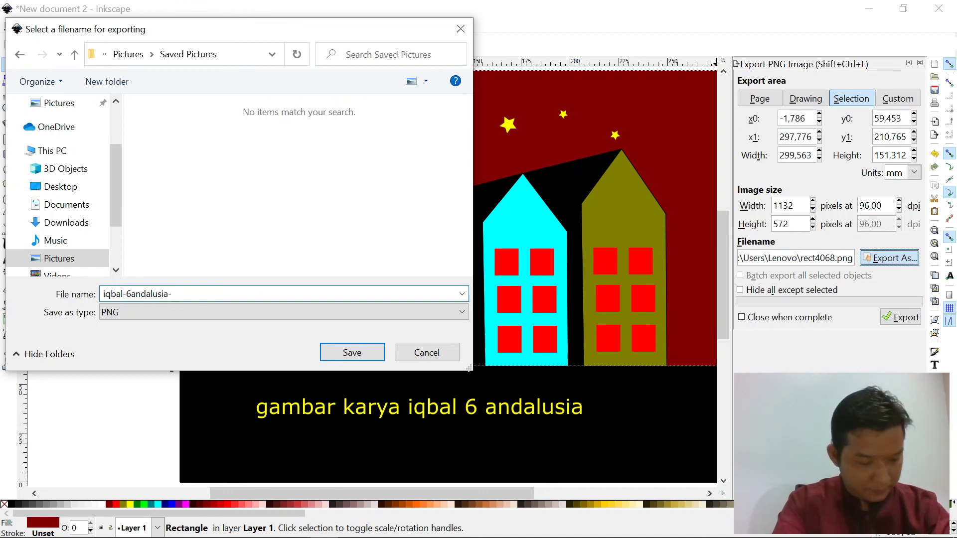
type("sia-")
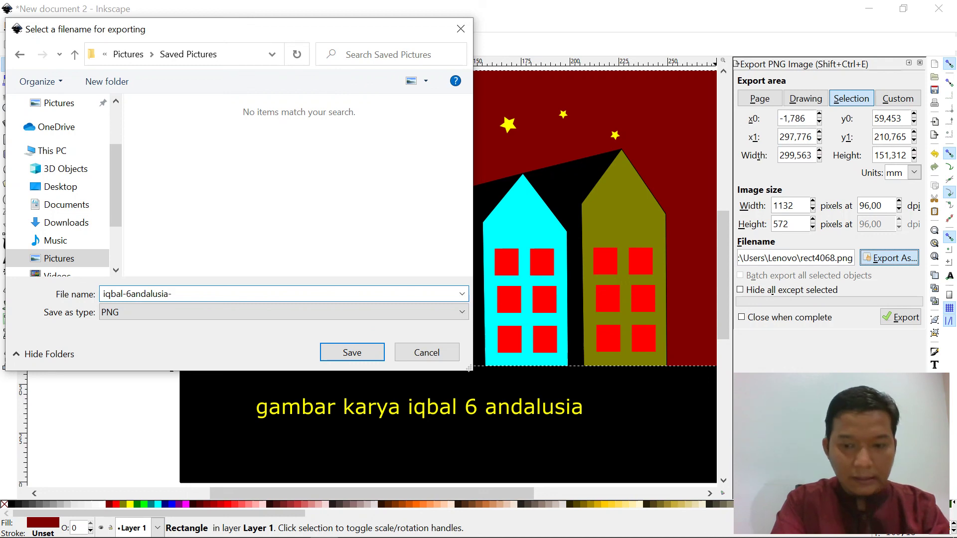
type("latihan")
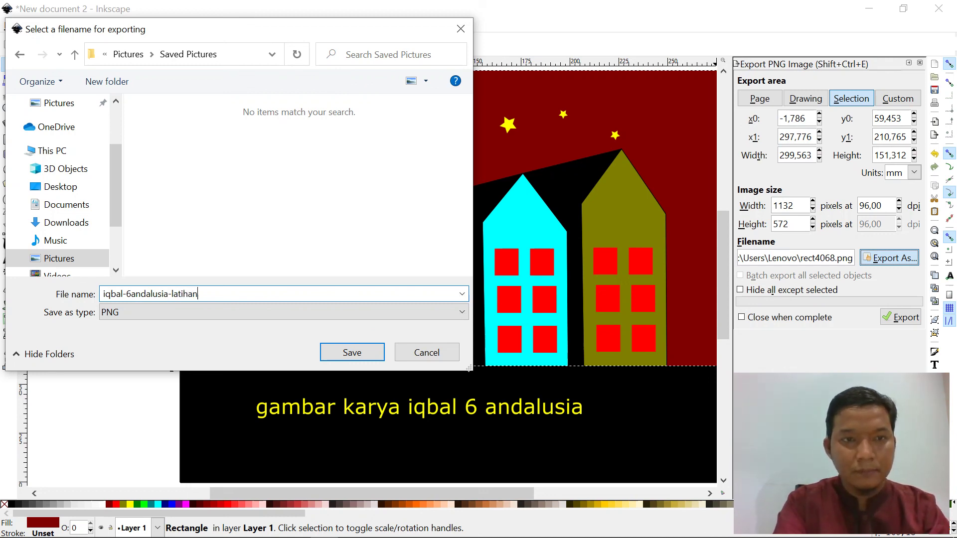
type("5")
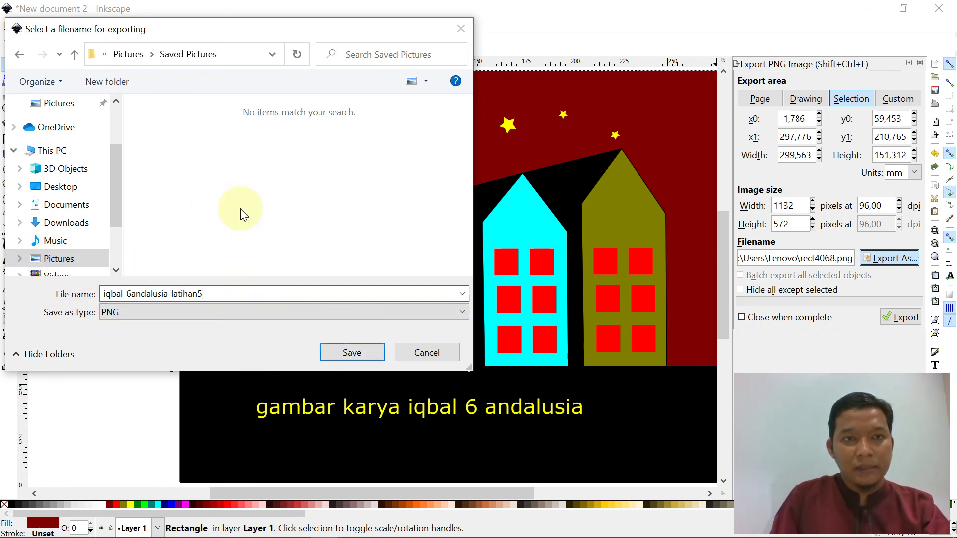
left_click(357, 352)
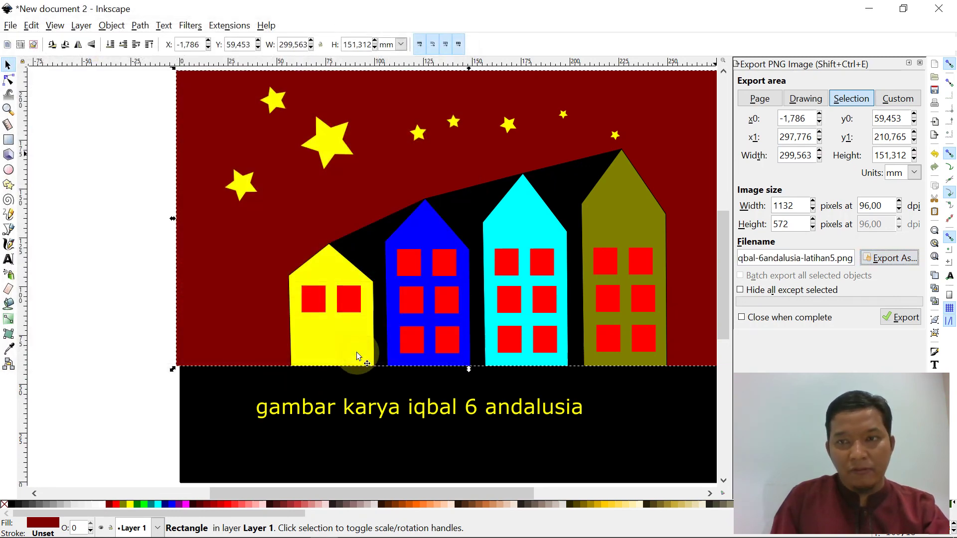
- Export the selection area as a PNG at 96 dpi, and repeat the export, replacing the existing file
left_click(905, 319)
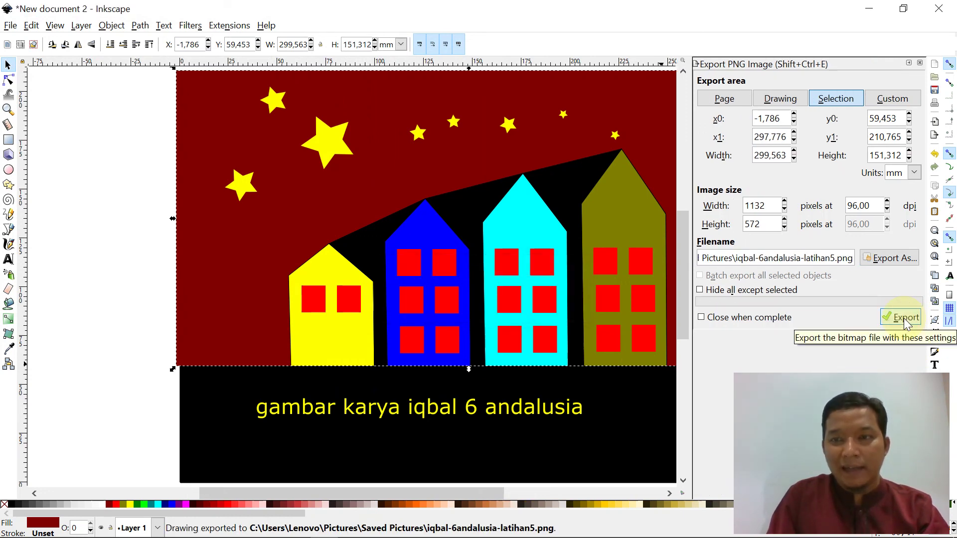
left_click(904, 318)
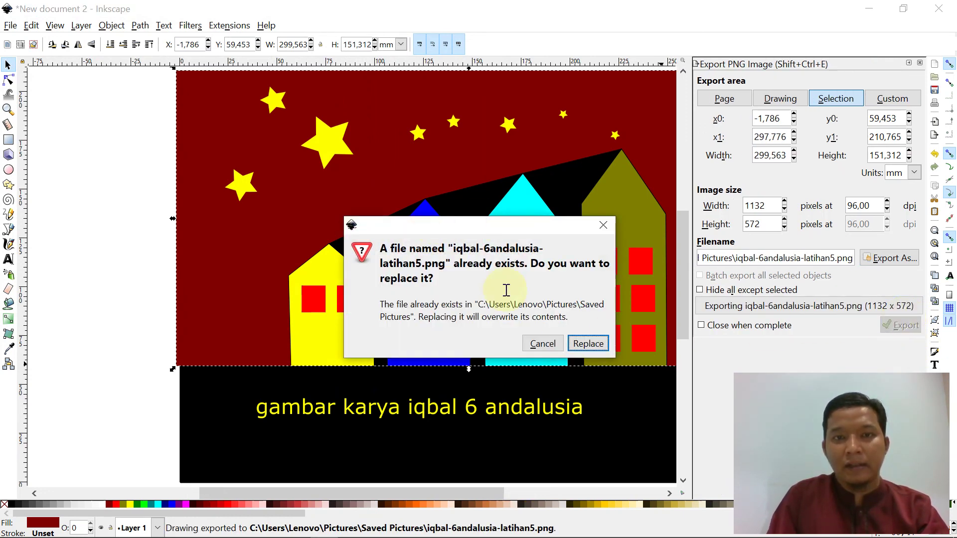
left_click(587, 343)
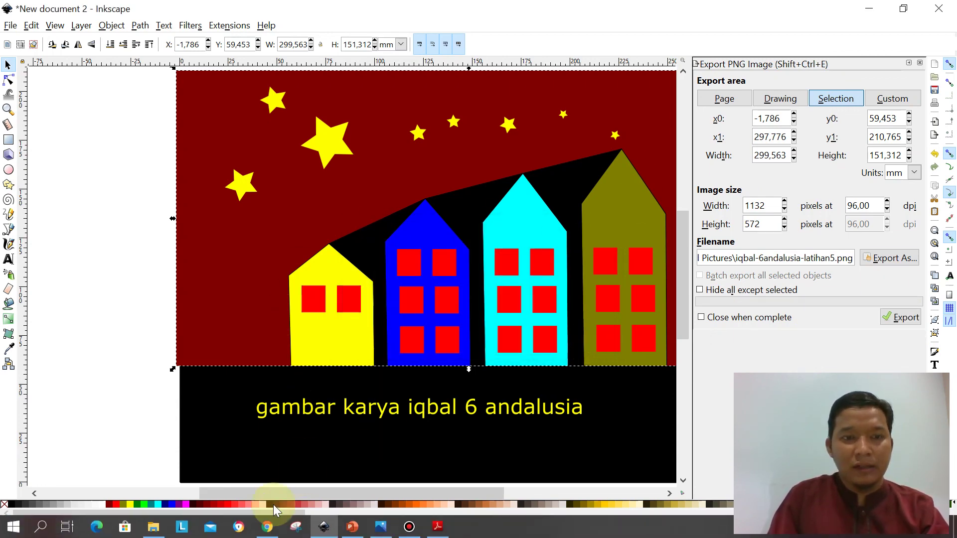
- Switch to File Explorer, open the exported PNG from Pictures > Saved Pictures to view it, and minimize the image viewer
left_click(152, 528)
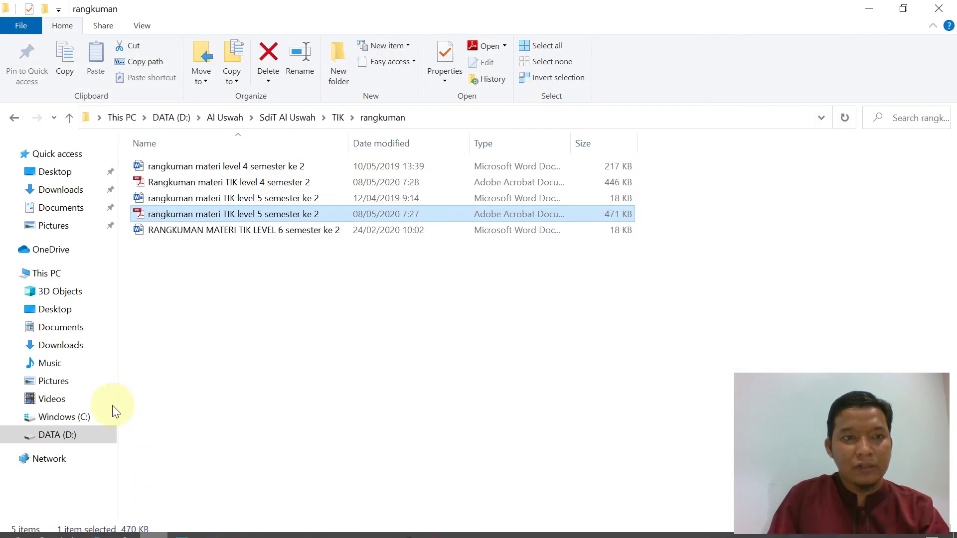
left_click(56, 383)
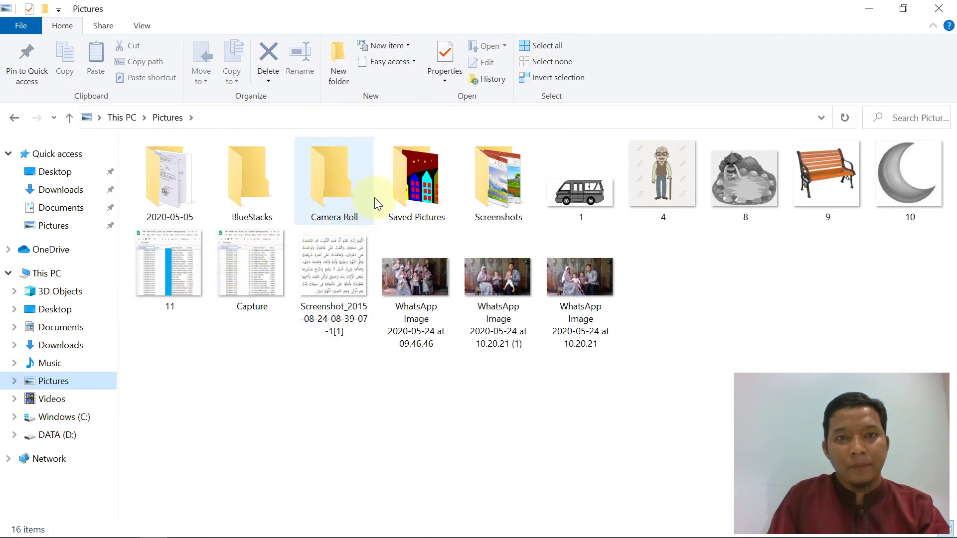
double_click(420, 190)
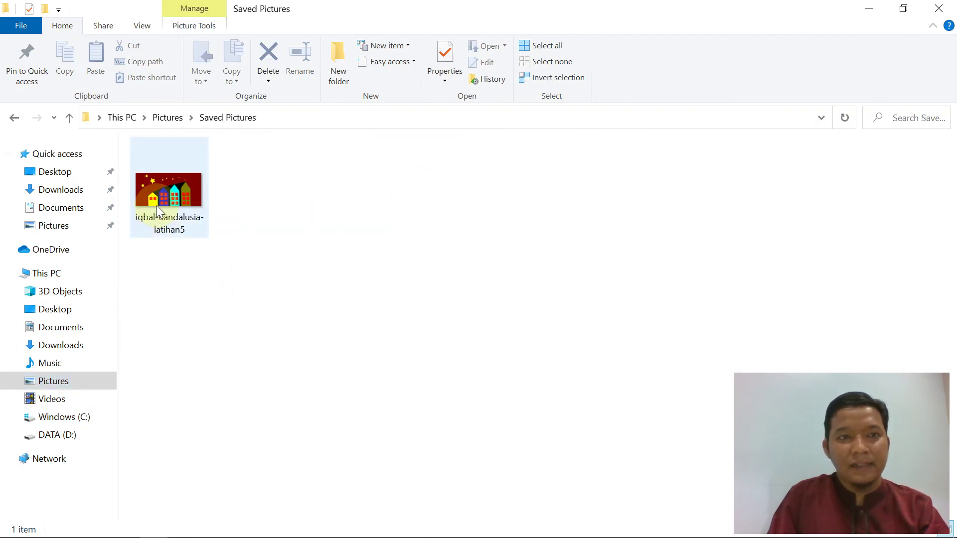
left_click(160, 201)
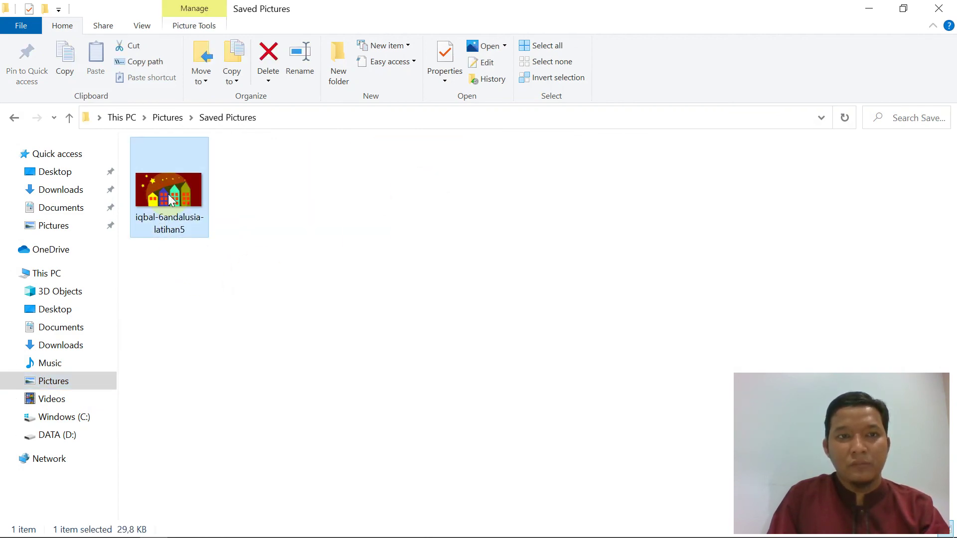
double_click(169, 200)
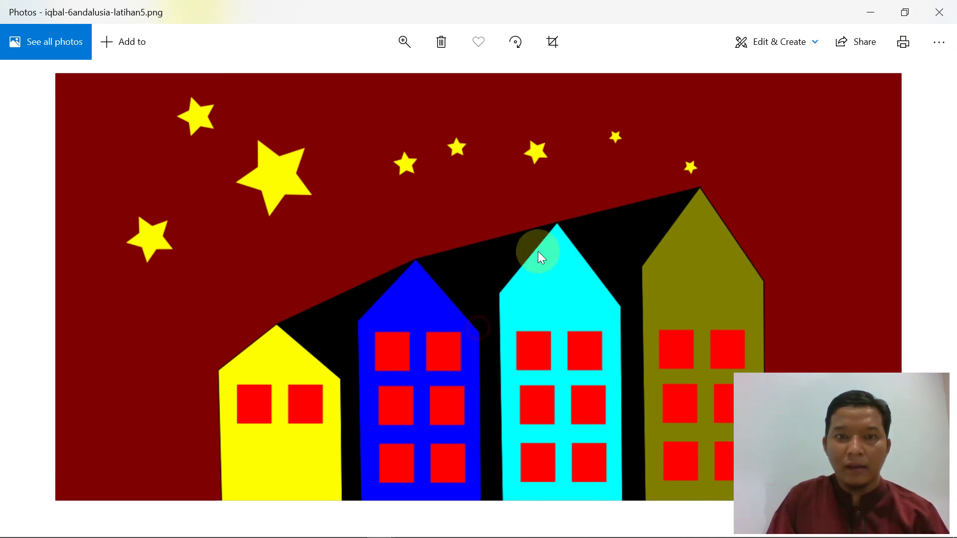
left_click(870, 13)
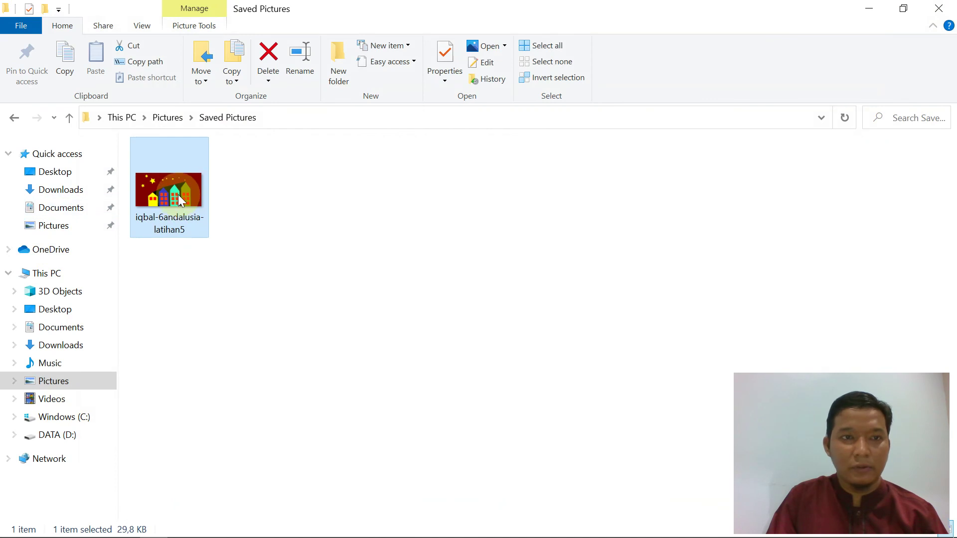